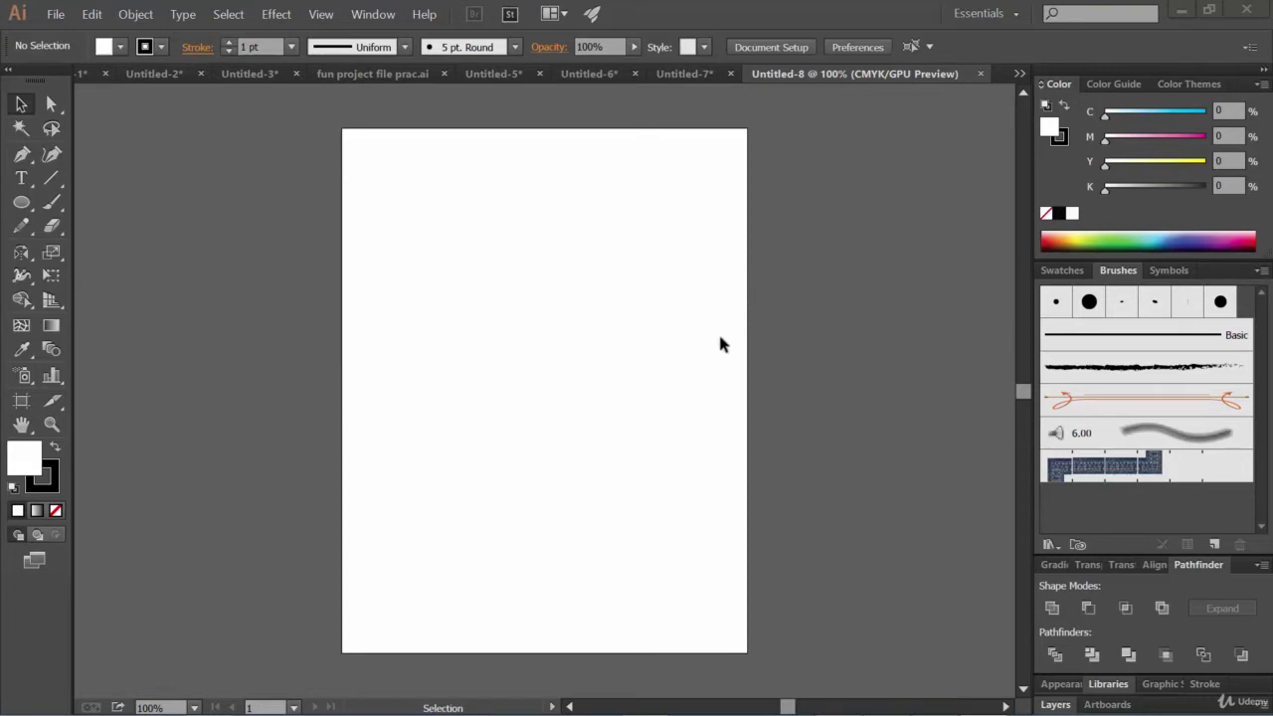
Detach the Pathfinder panel from its dock and float it beside the artboard
left_click(373, 17)
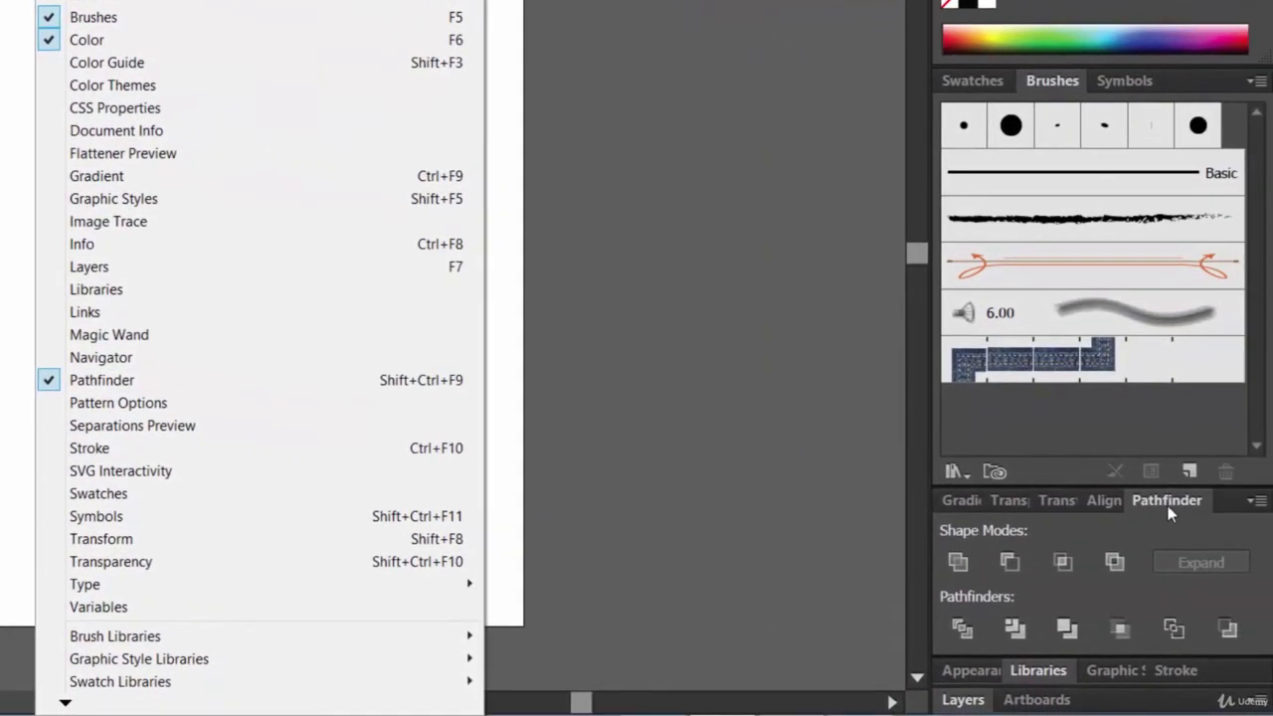
left_click(1272, 573)
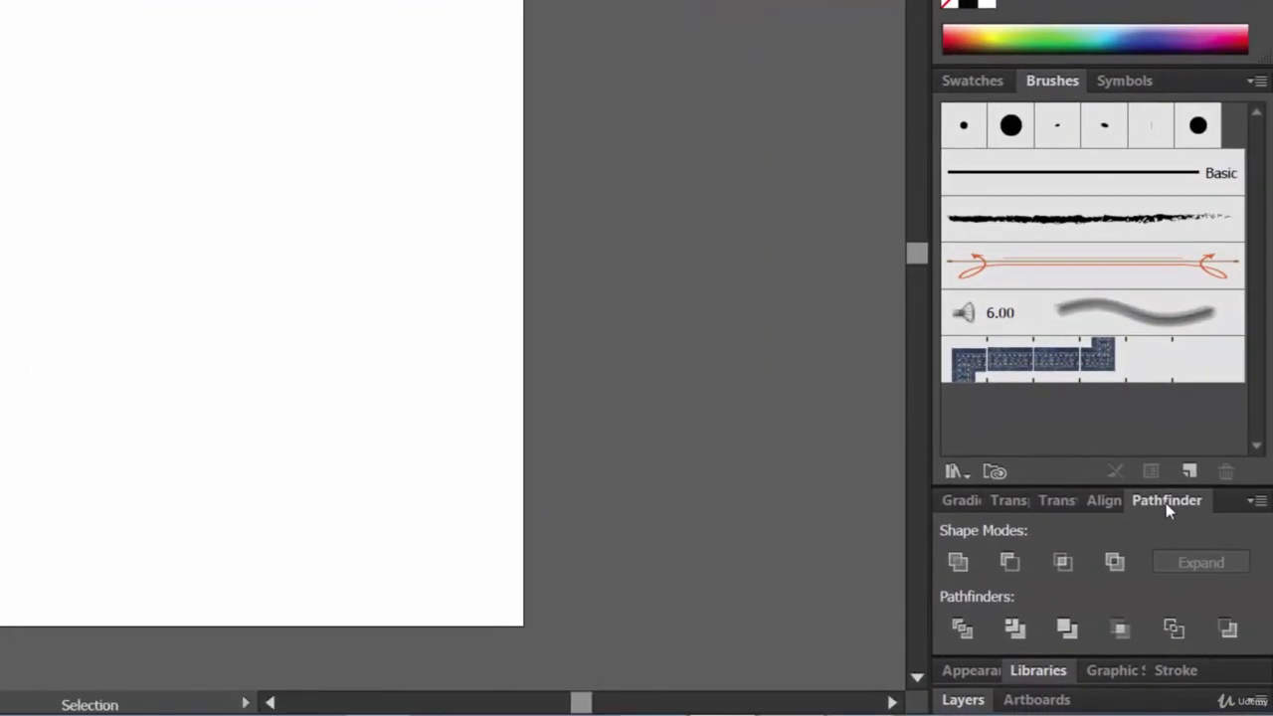
left_click_drag(1166, 500, 607, 0)
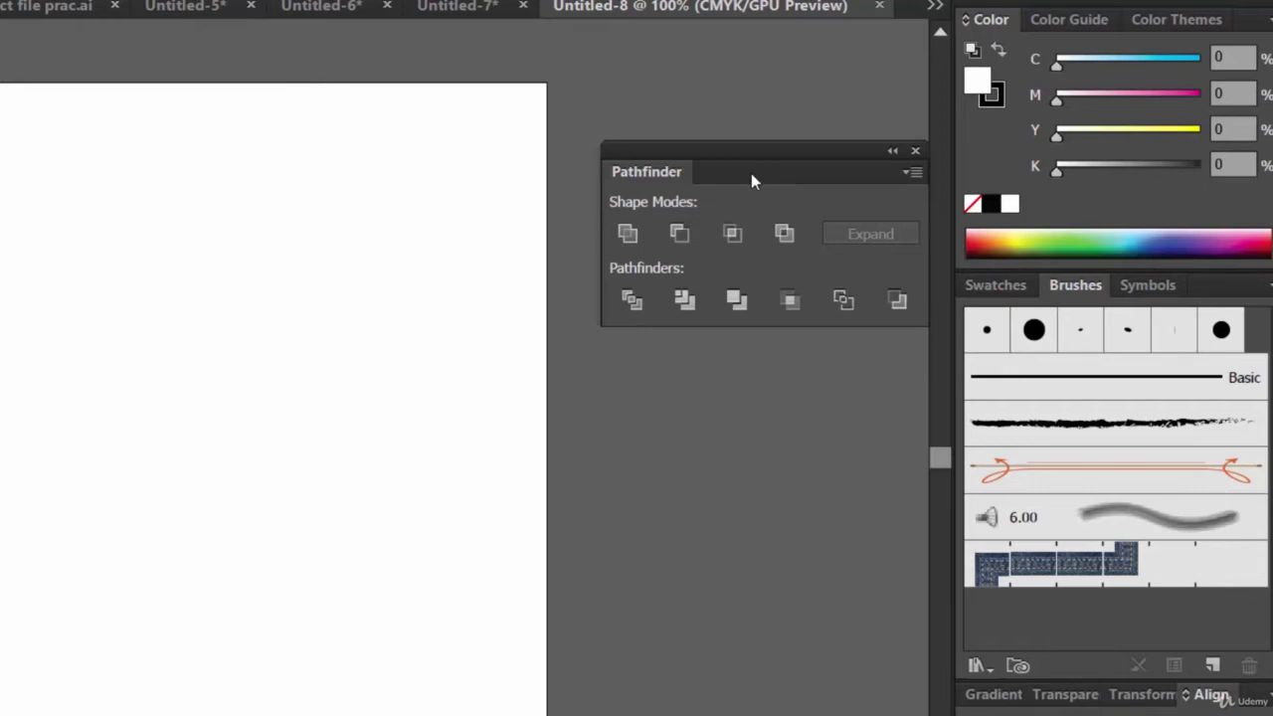
left_click_drag(751, 174, 723, 161)
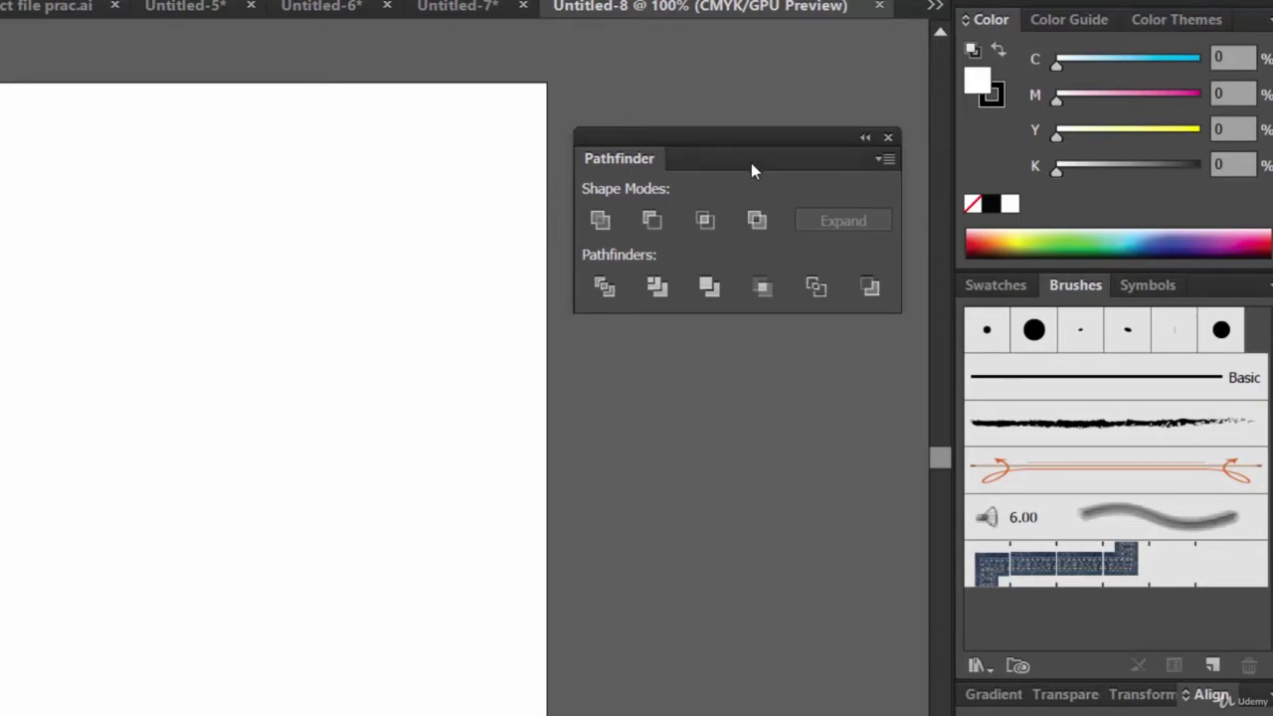
left_click(80, 0)
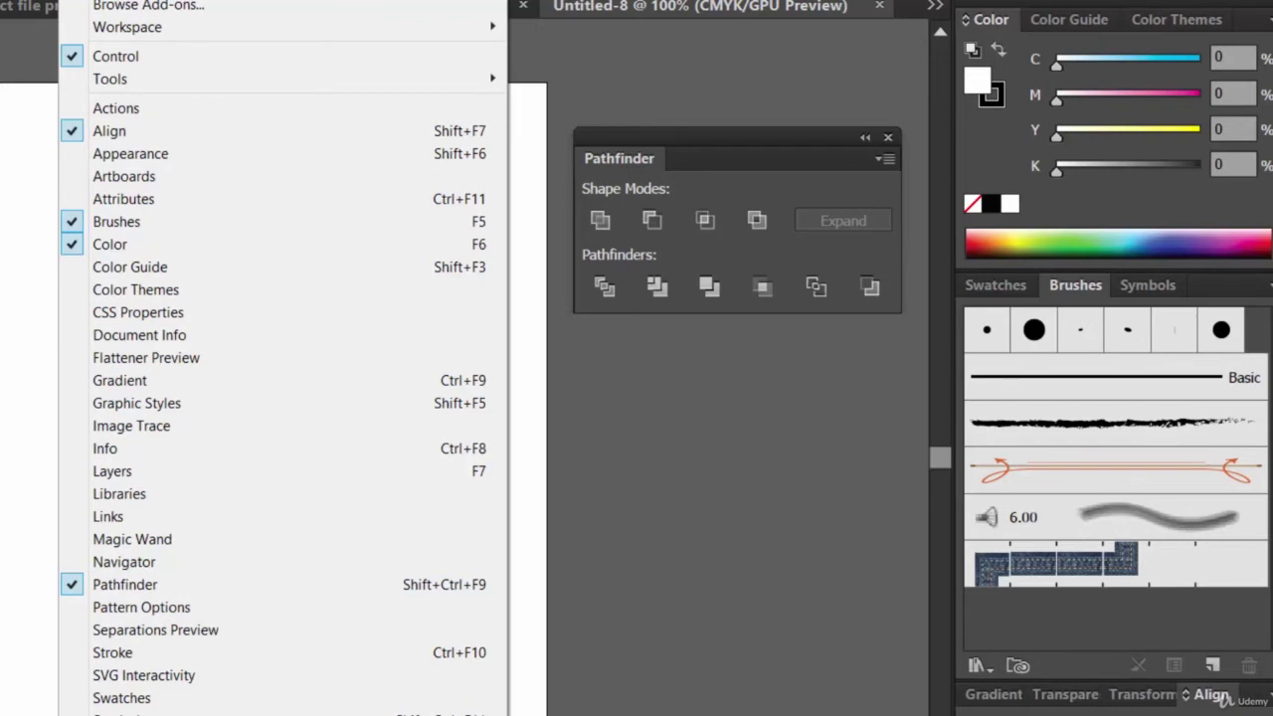
left_click(745, 226)
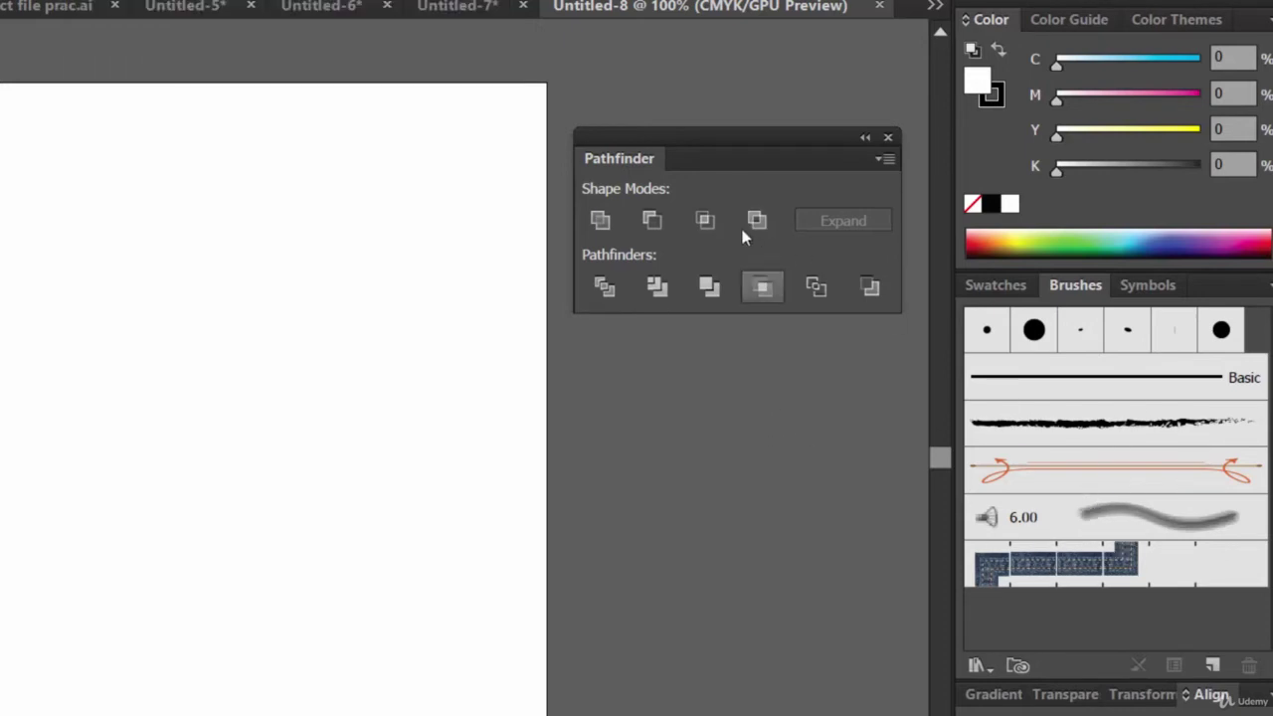
left_click_drag(779, 133, 761, 92)
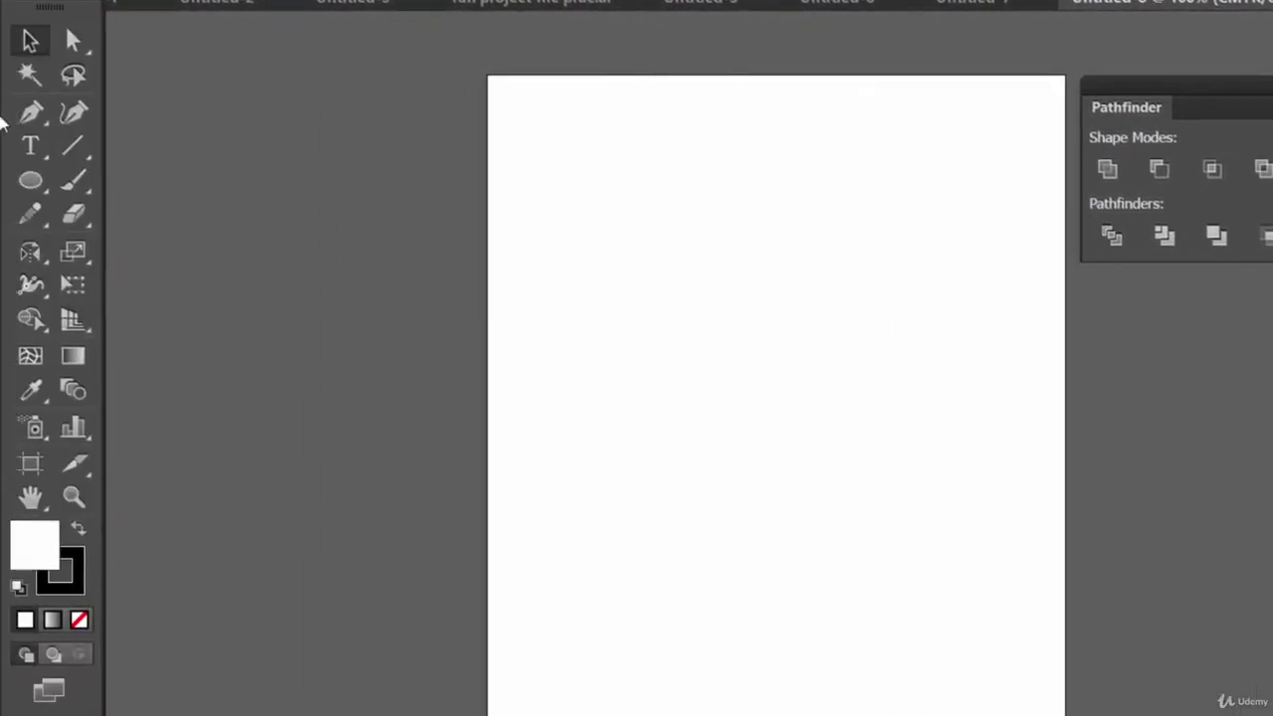
Draw a rectangle in the upper-left area of the artboard and fill it with red
left_click_drag(30, 179, 156, 192)
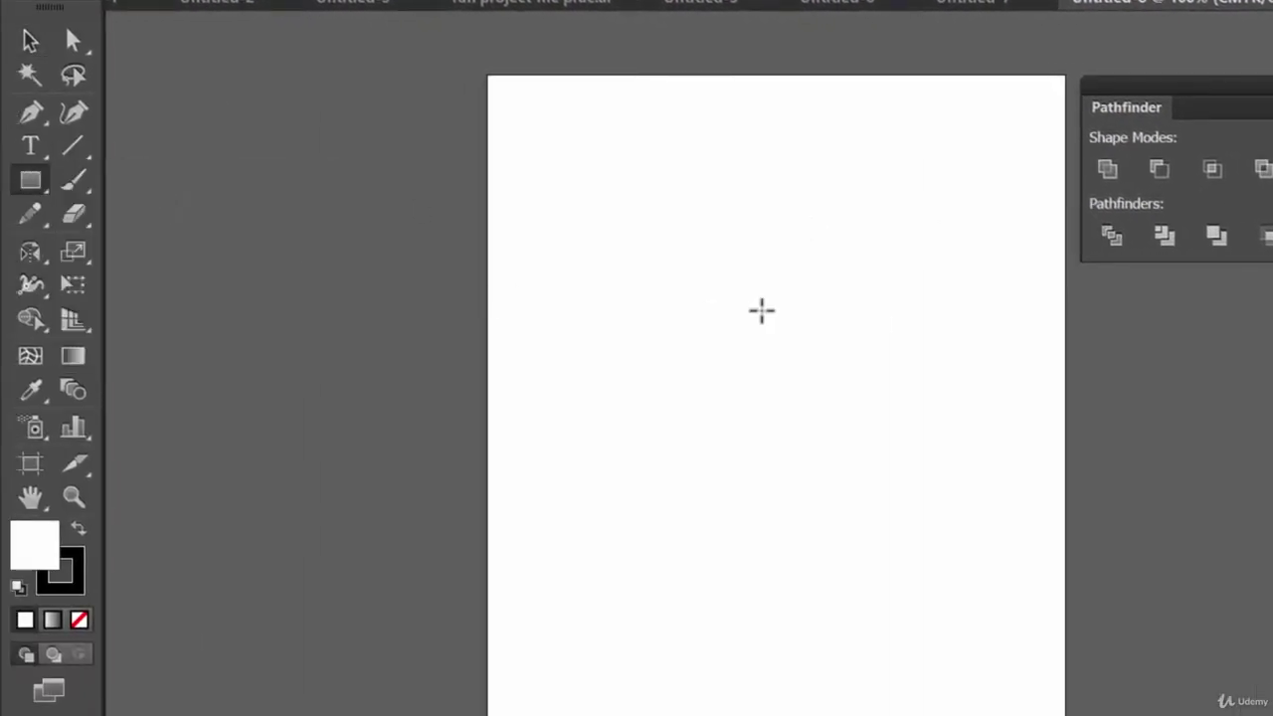
left_click_drag(560, 157, 720, 303)
left_click(171, 27)
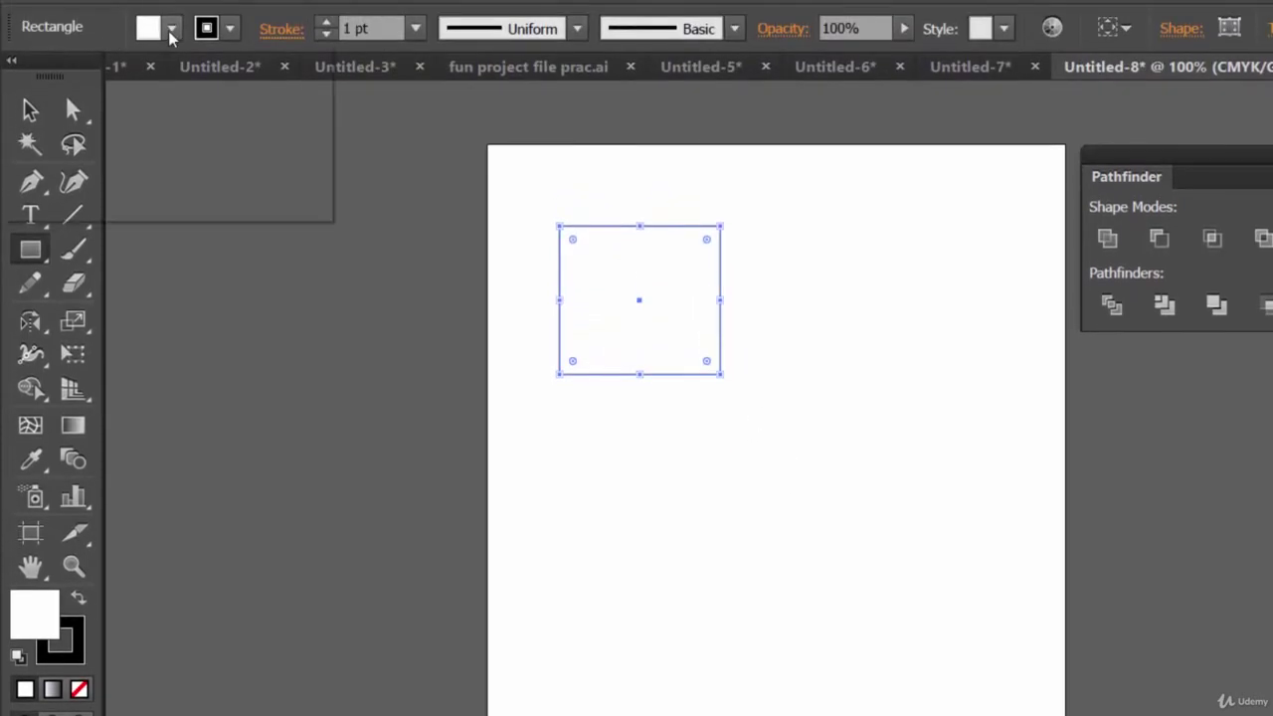
left_click(236, 83)
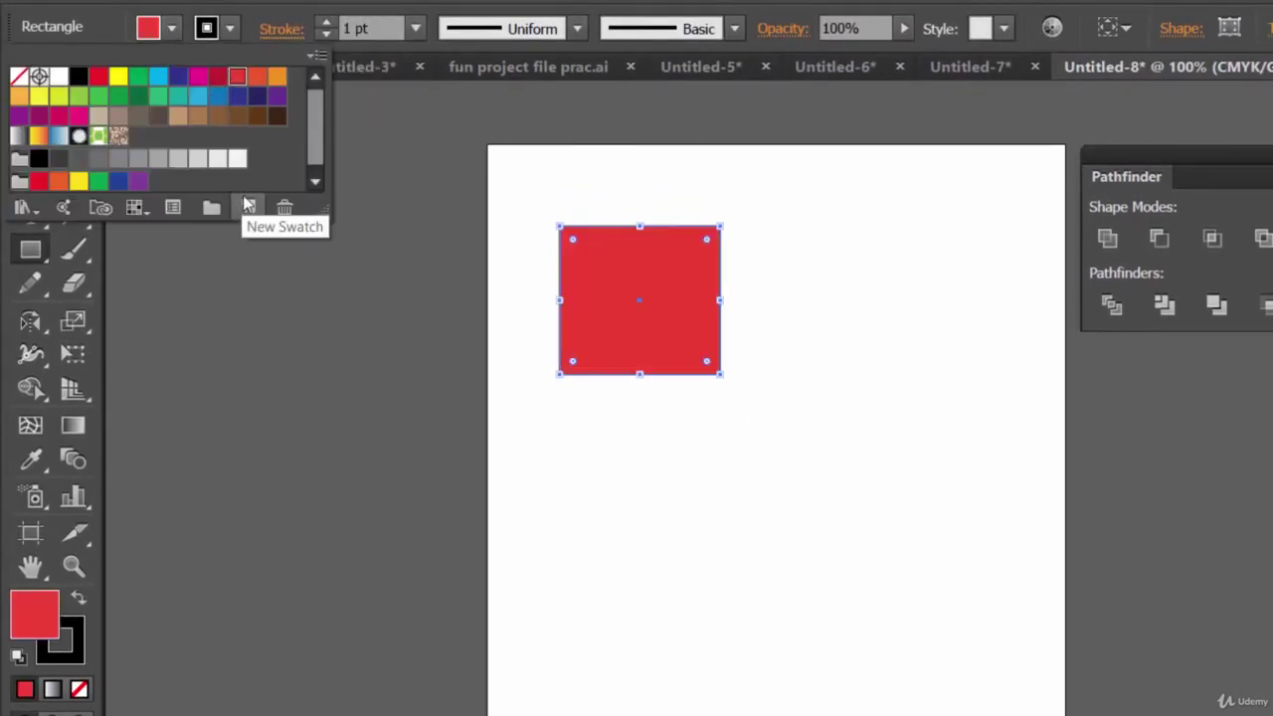
key("Return")
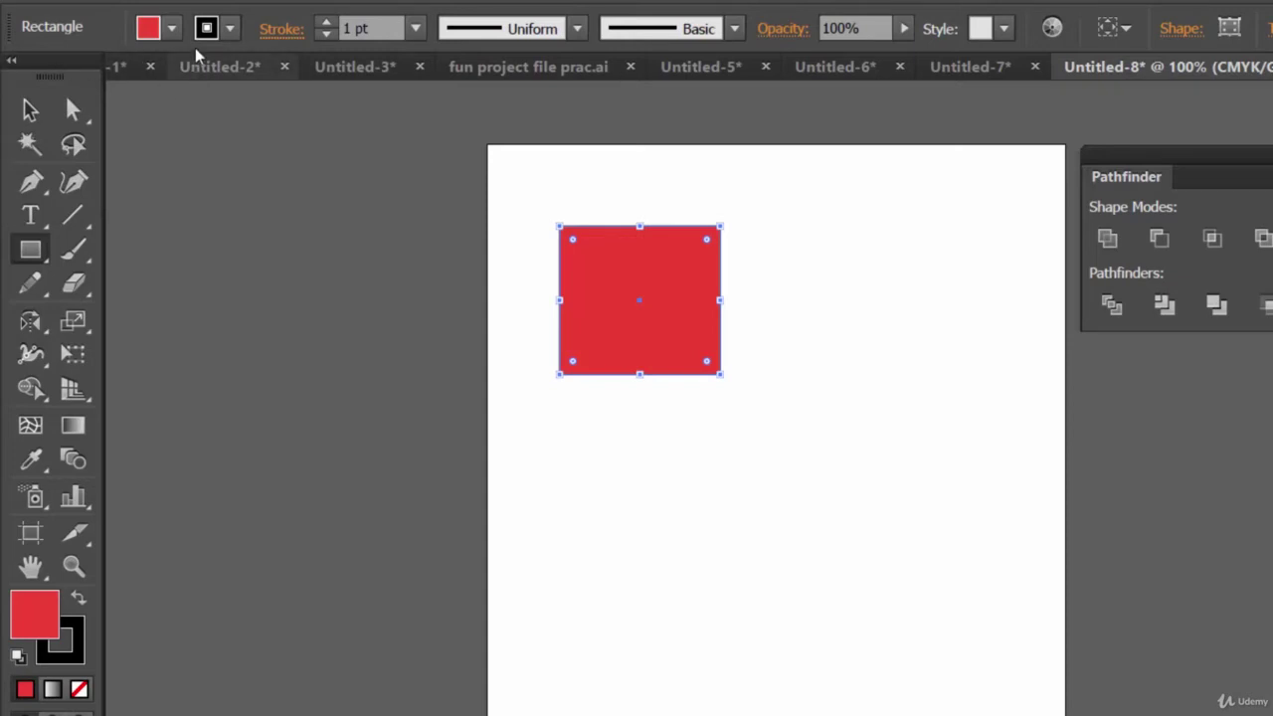
left_click(173, 29)
left_click(174, 29)
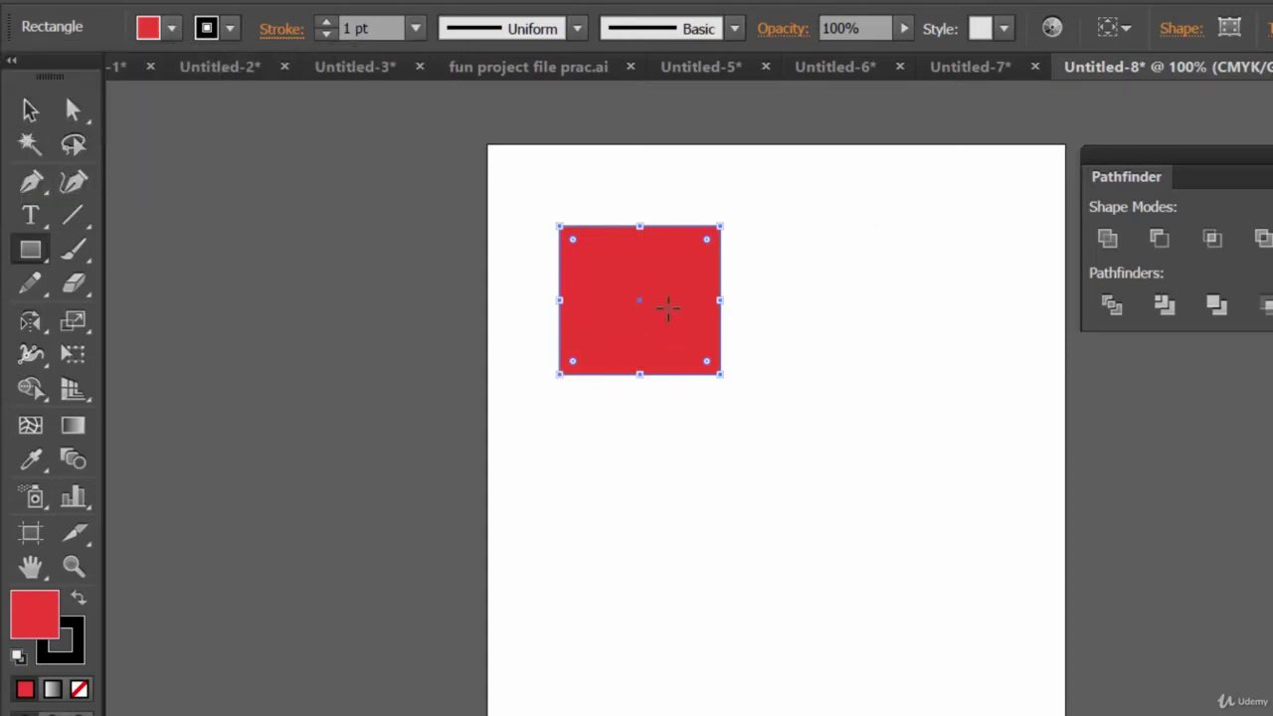
Draw a second, larger red rectangle overlapping the lower-right corner of the first one
left_click_drag(671, 304, 896, 525)
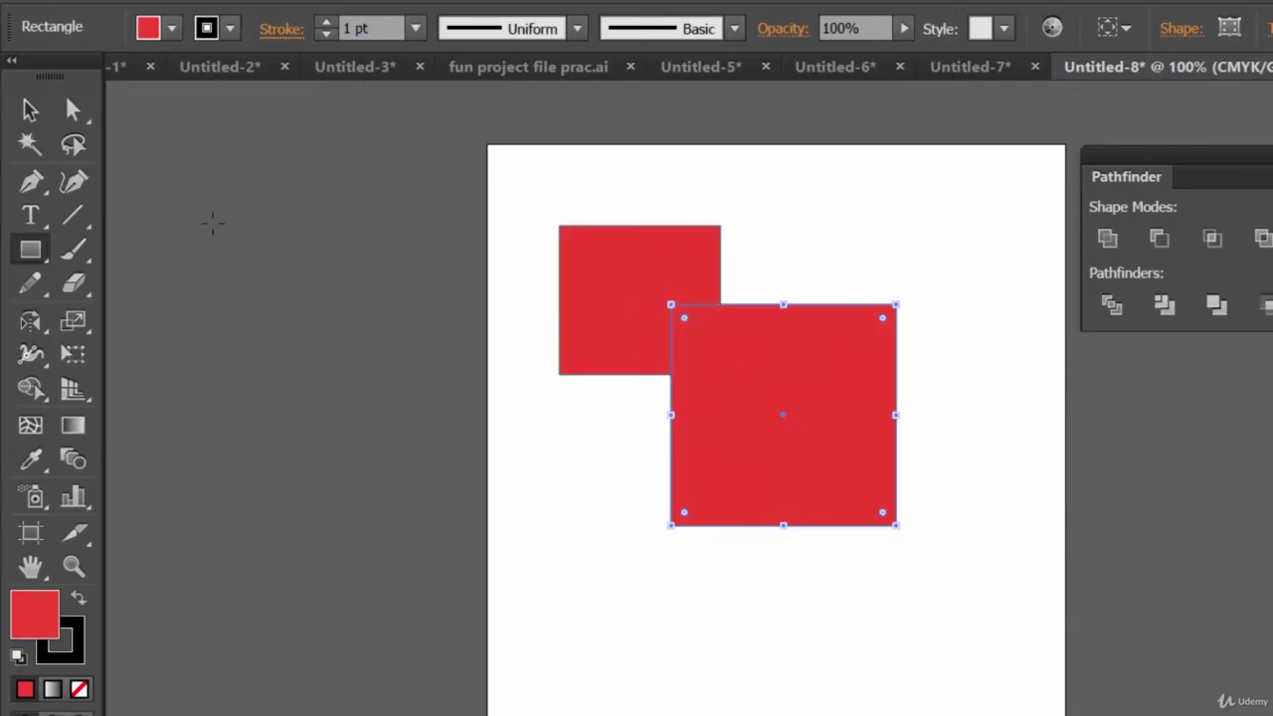
left_click(27, 111)
left_click(159, 111)
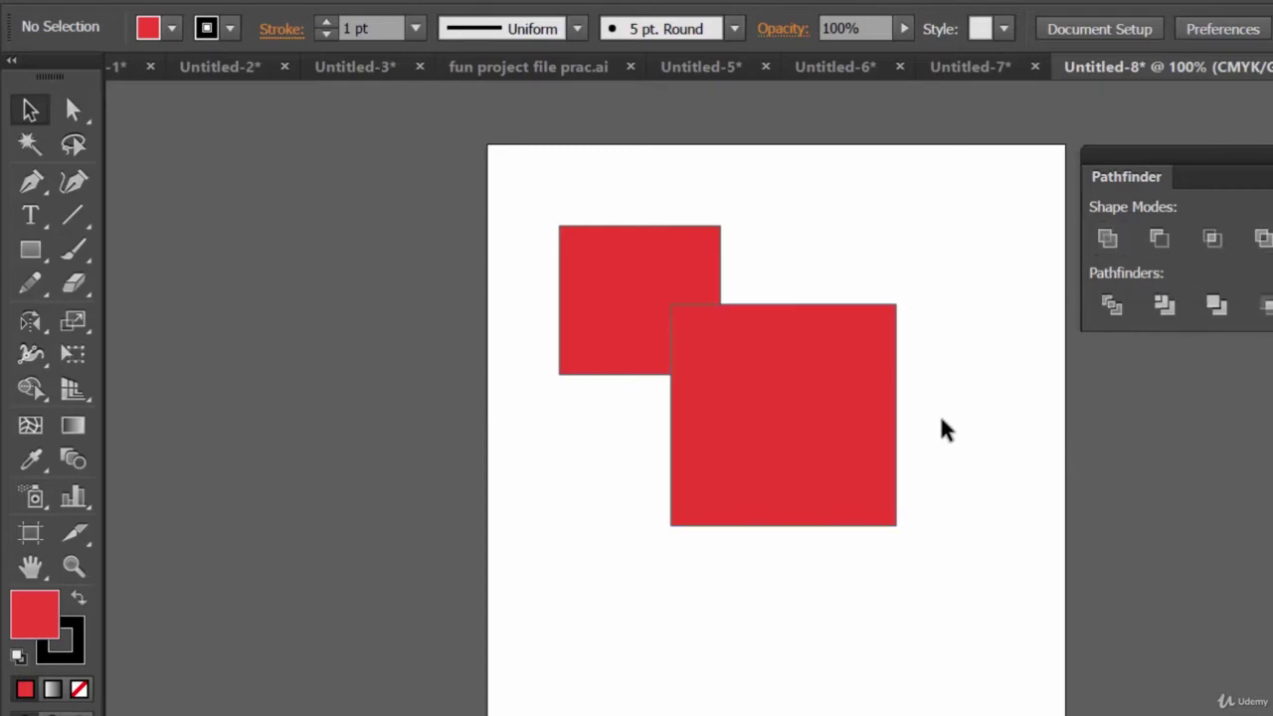
Select both overlapping rectangles and merge them with the Pathfinder Unite shape mode
left_click_drag(942, 418, 540, 246)
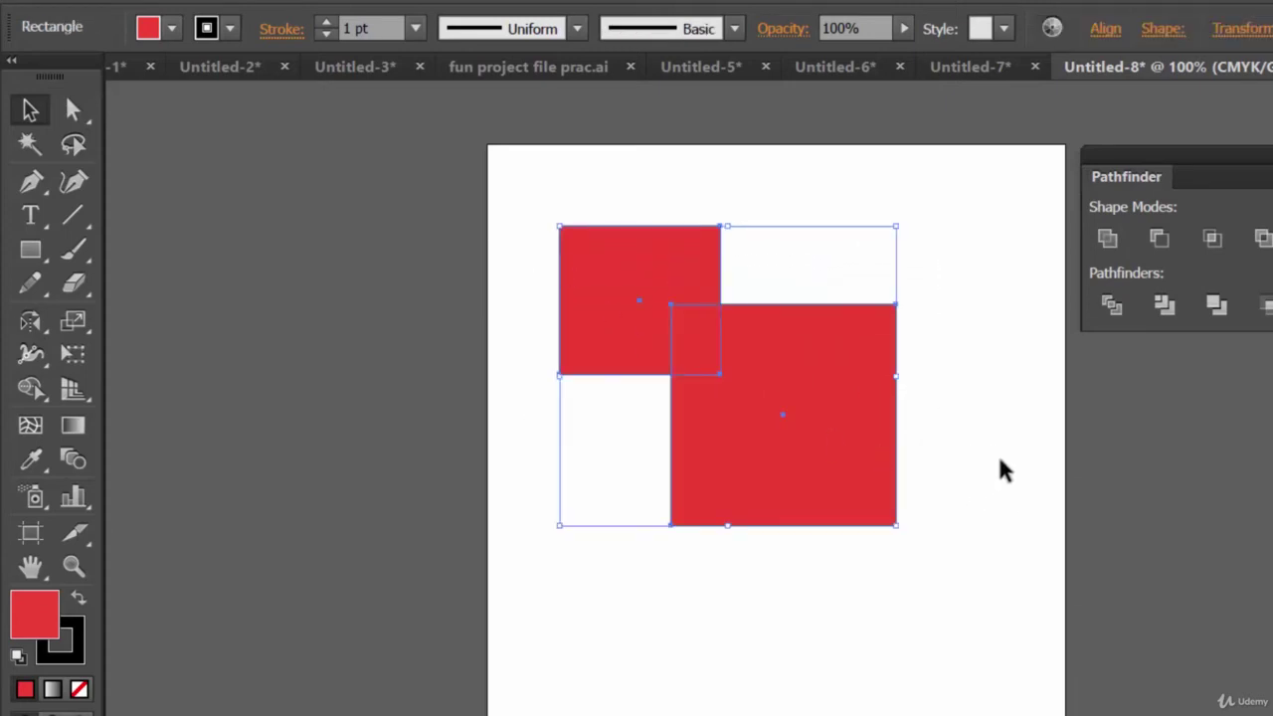
left_click_drag(932, 430, 523, 241)
left_click(855, 646)
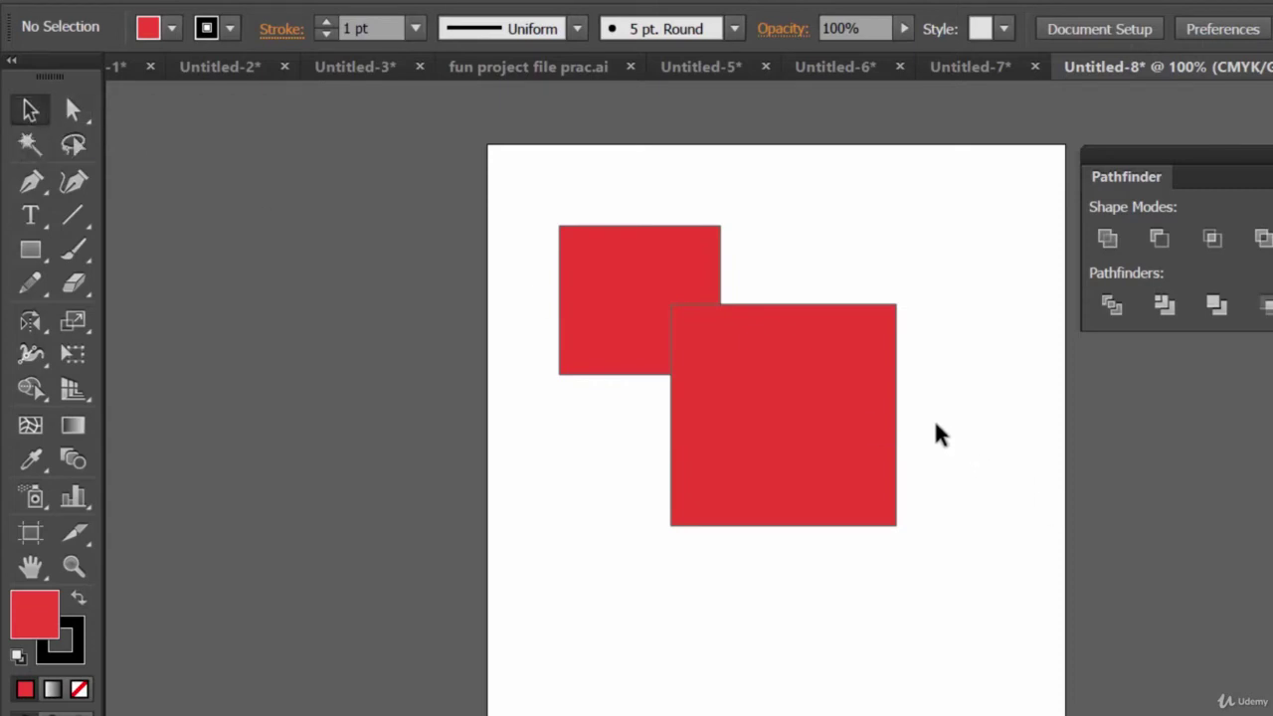
left_click_drag(943, 453, 530, 261)
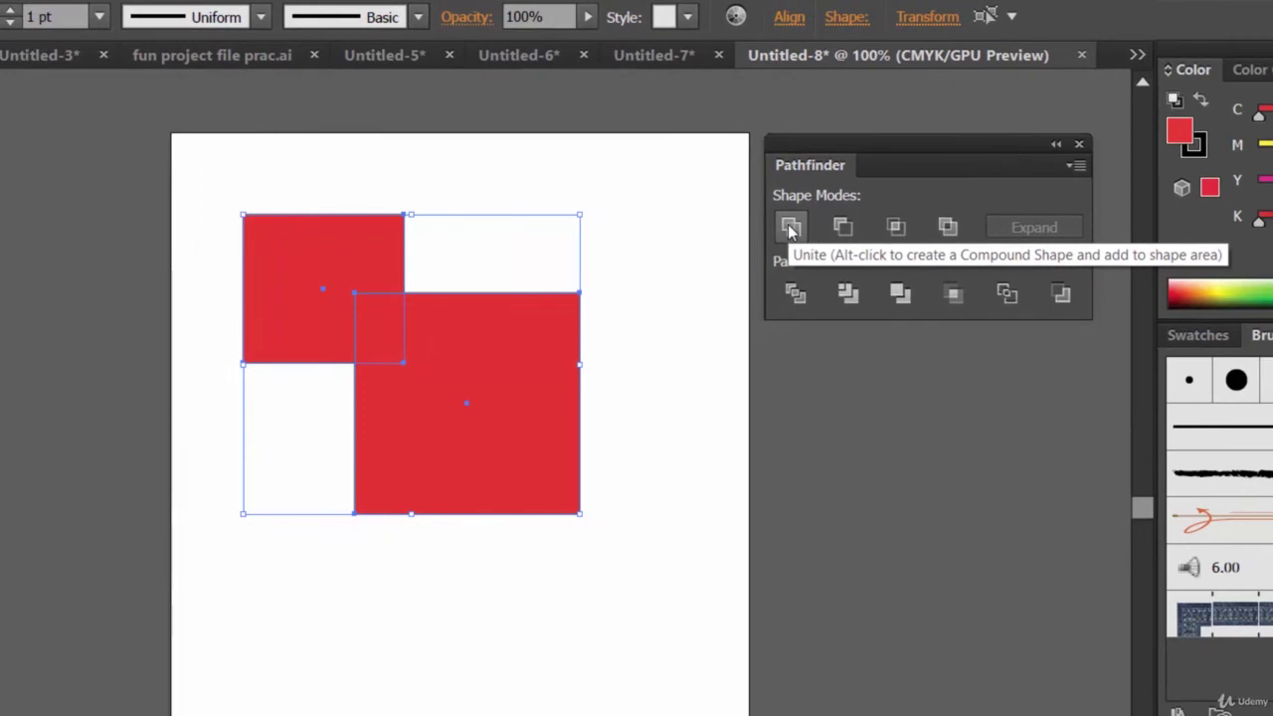
left_click(791, 228)
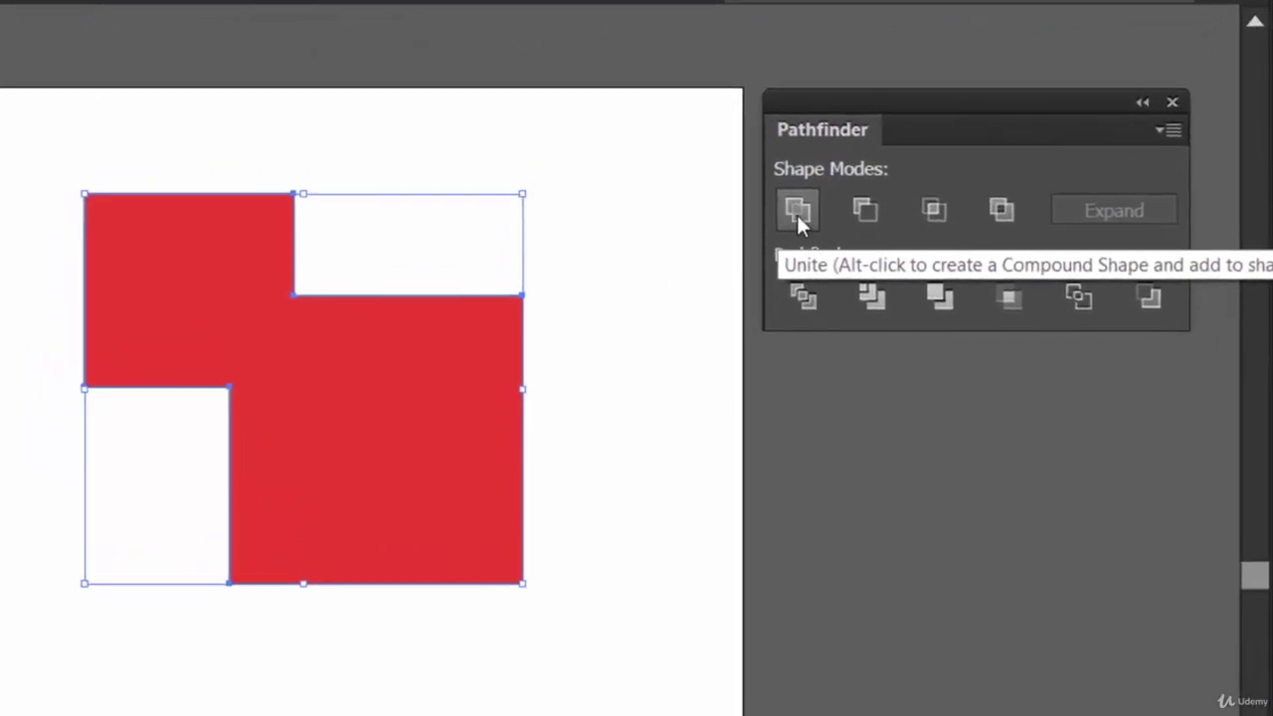
left_click(796, 212)
key("ctrl+z")
Move the united shape around the artboard to test that it behaves as one object
left_click_drag(402, 423, 545, 316)
left_click(520, 690)
left_click_drag(462, 418, 407, 433)
left_click(541, 622)
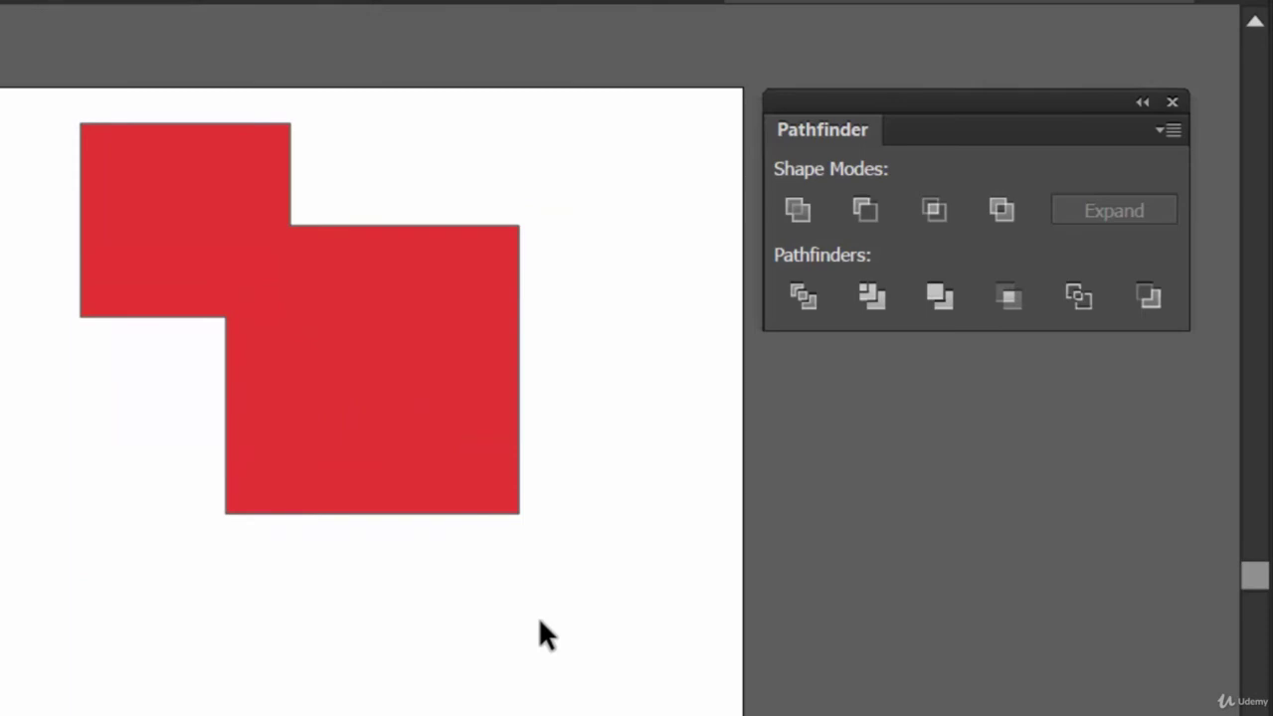
Undo the moves and the unite operation on the two rectangles
key("ctrl+z")
key("ctrl+z")
key("ctrl+z")
key("ctrl+z")
key("ctrl+z")
key("ctrl+z")
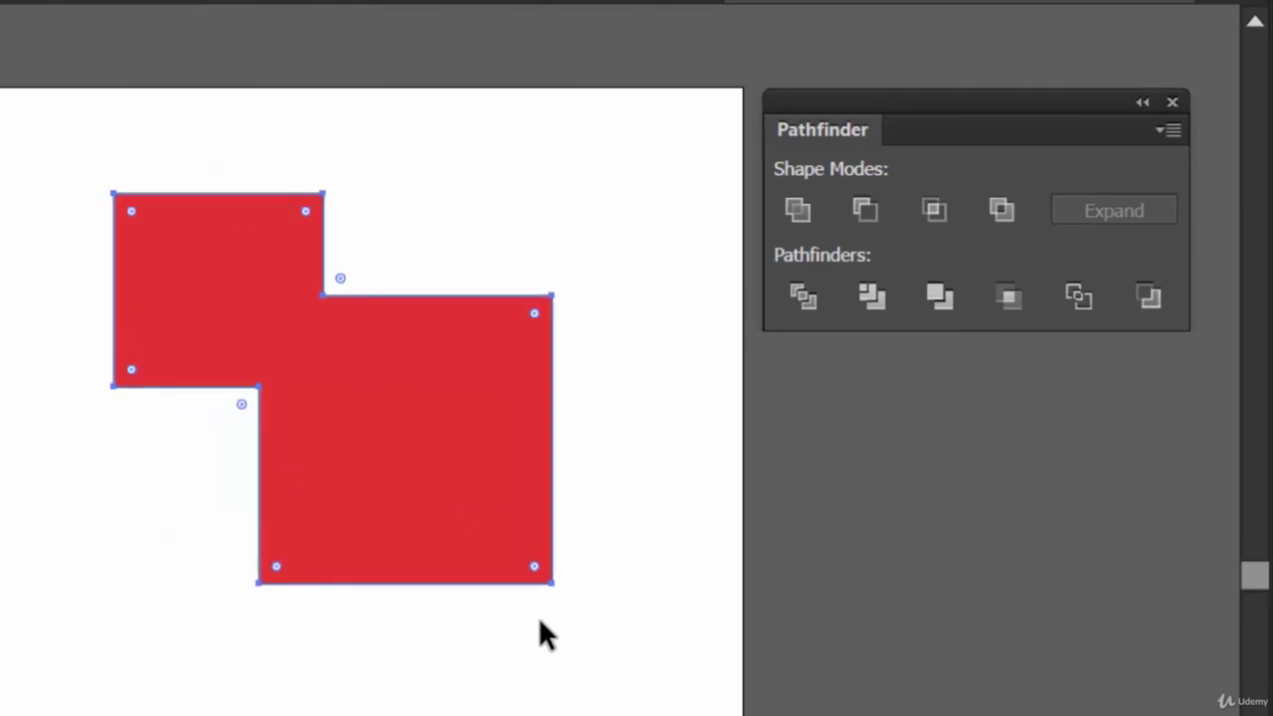
key("v")
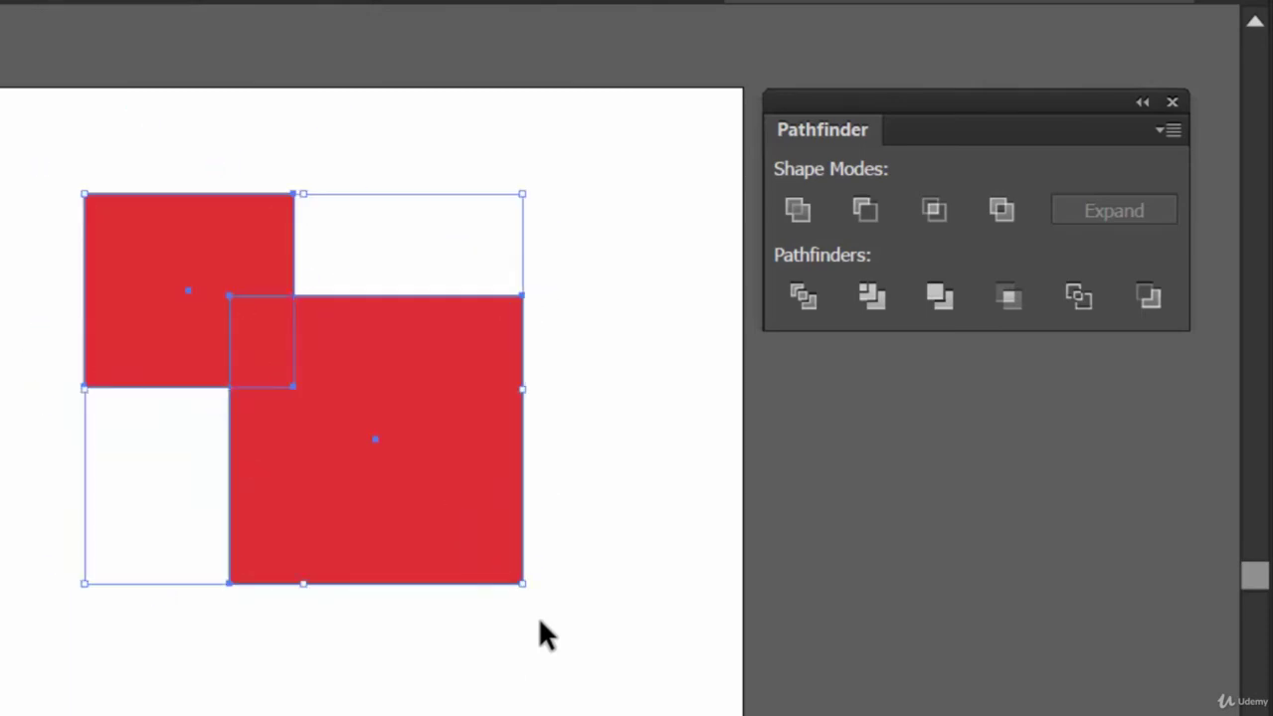
Shift the larger rectangle further over the smaller one and unite both into one shape
left_click(472, 708)
left_click_drag(421, 434, 371, 429)
left_click_drag(659, 511, 95, 304)
left_click(798, 211)
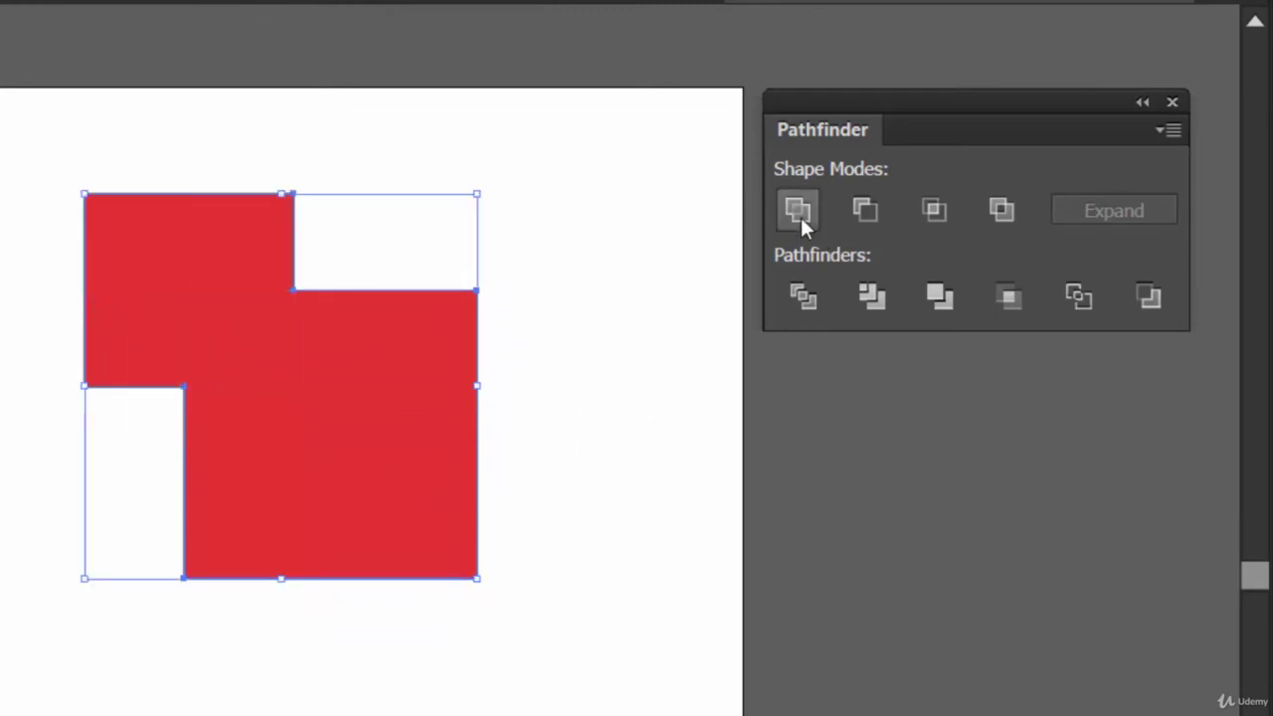
left_click(639, 506)
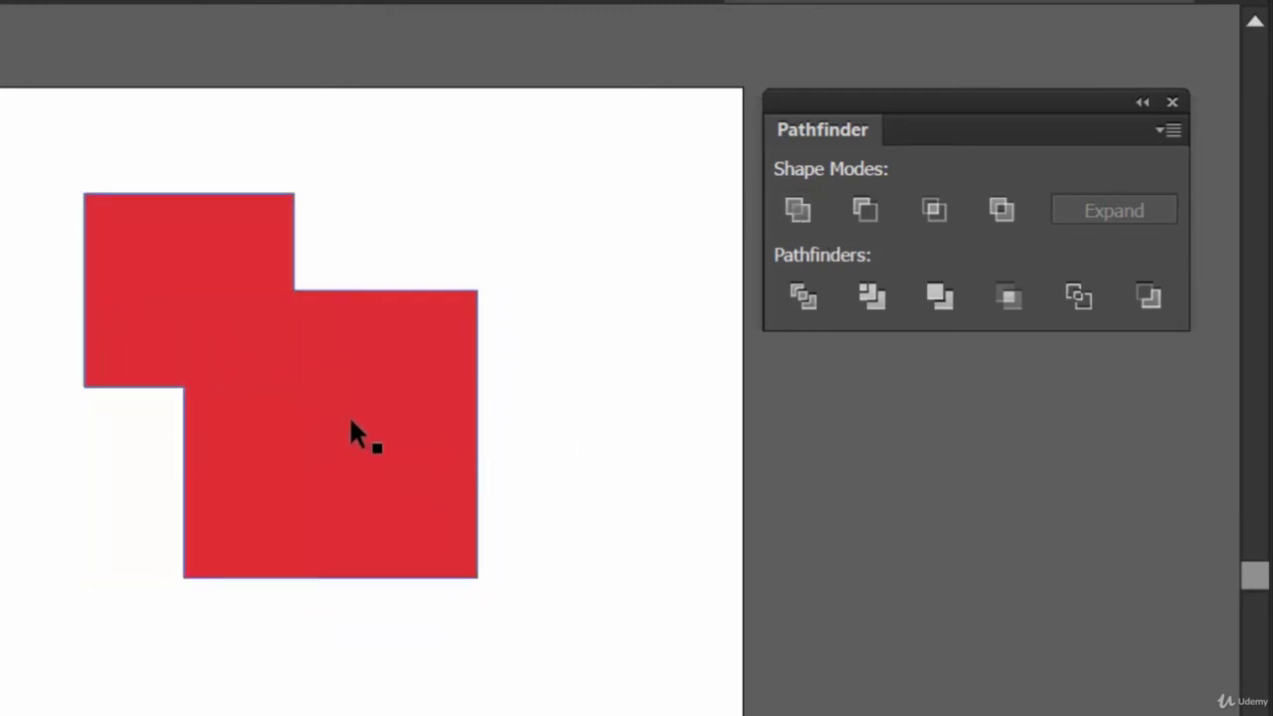
Move the united shape up and place two 108 × 103 pt rectangles over its left inner corner and bottom edge
left_click_drag(349, 418, 380, 384)
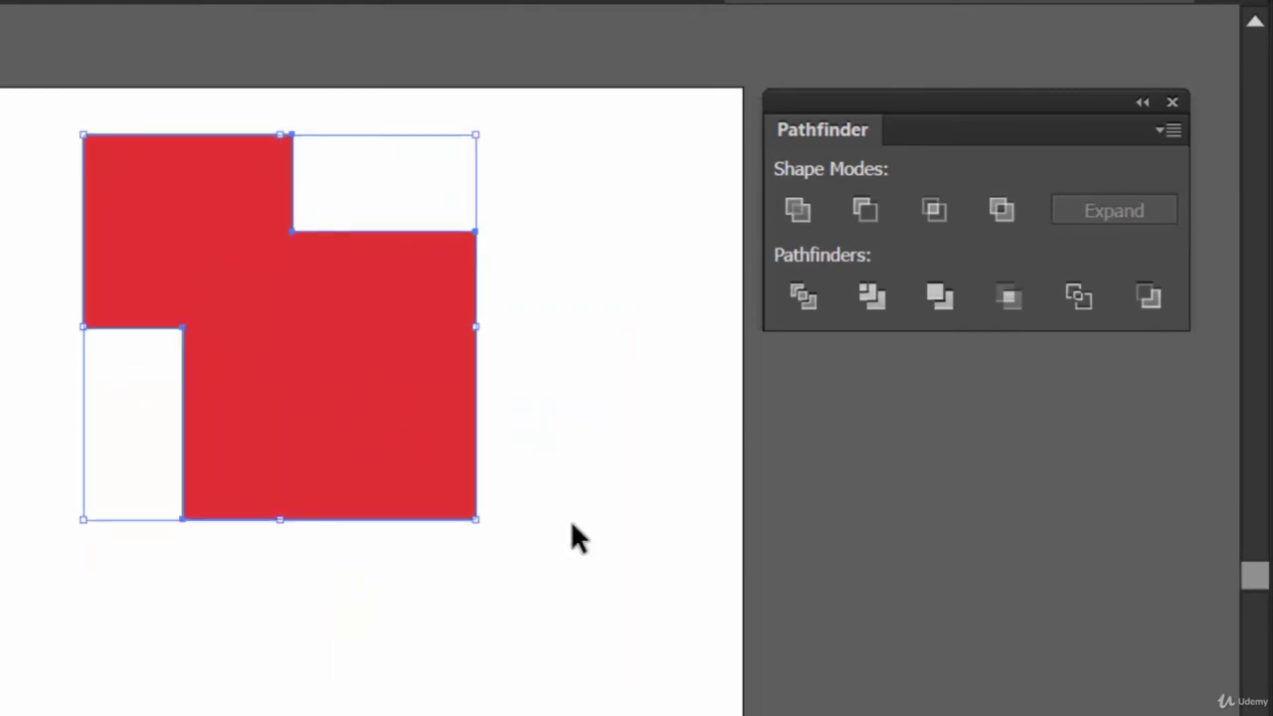
key("m")
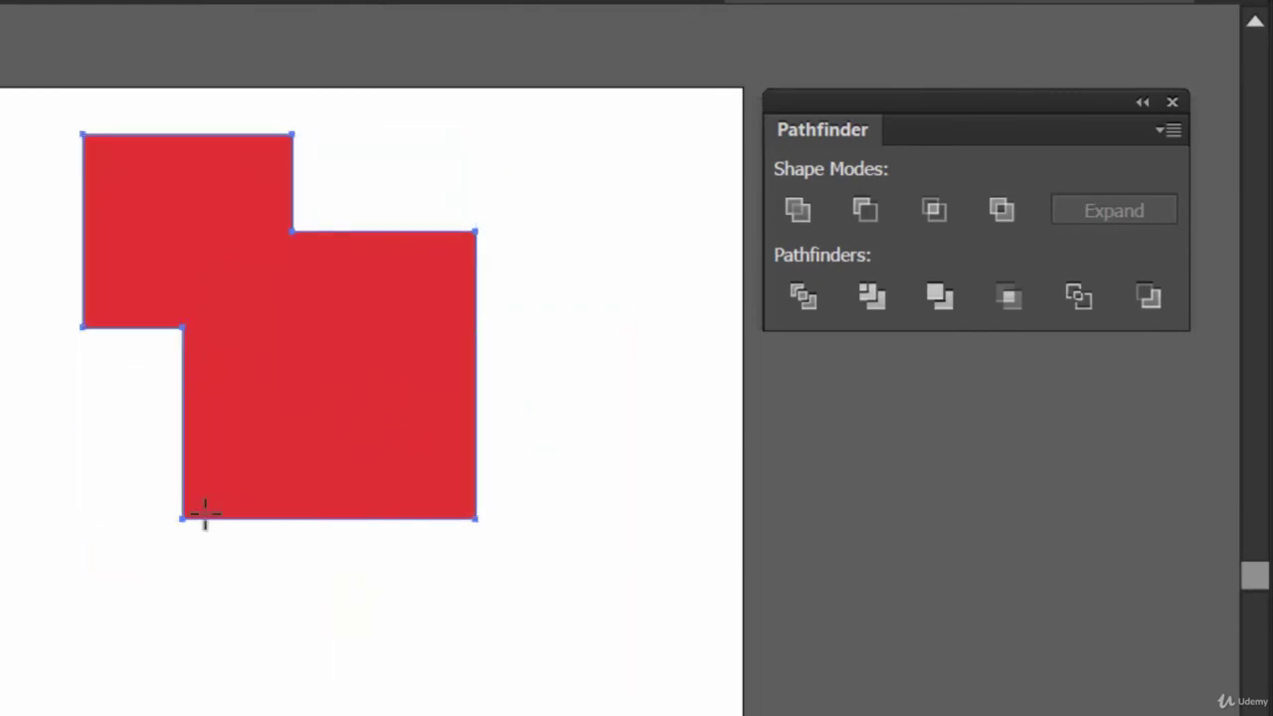
left_click_drag(139, 297, 273, 424)
left_click(329, 588)
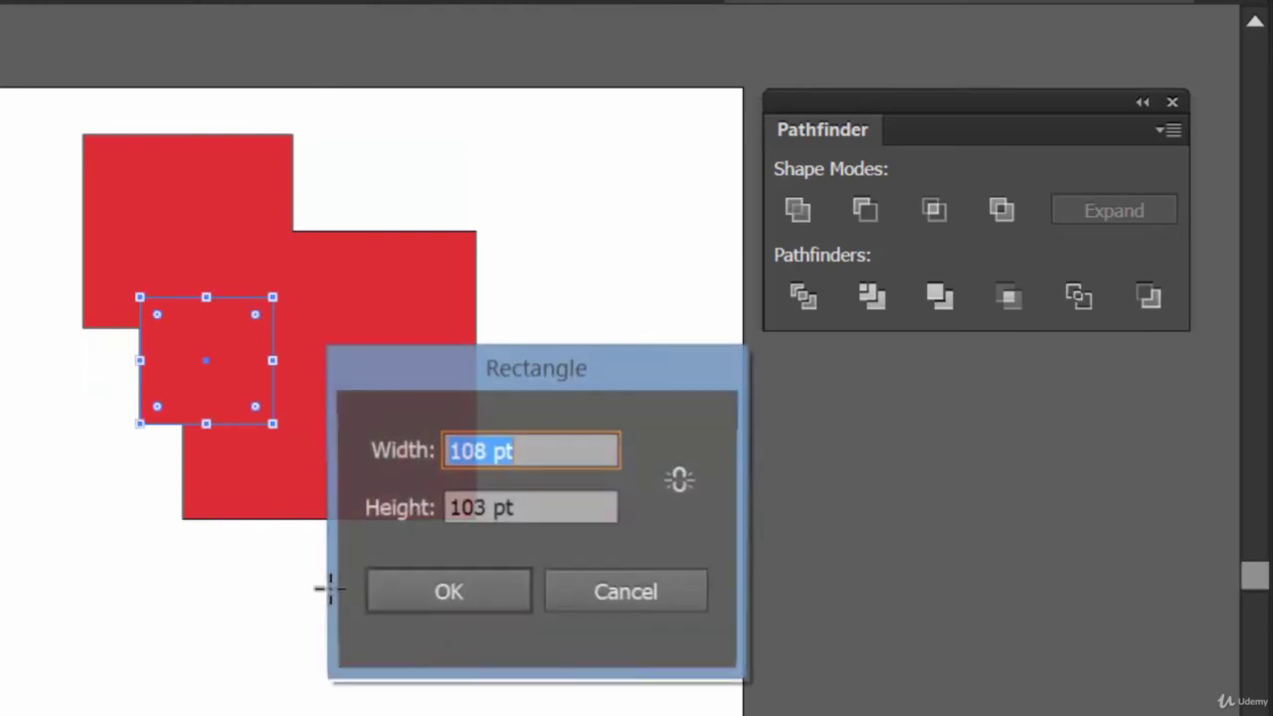
left_click(449, 603)
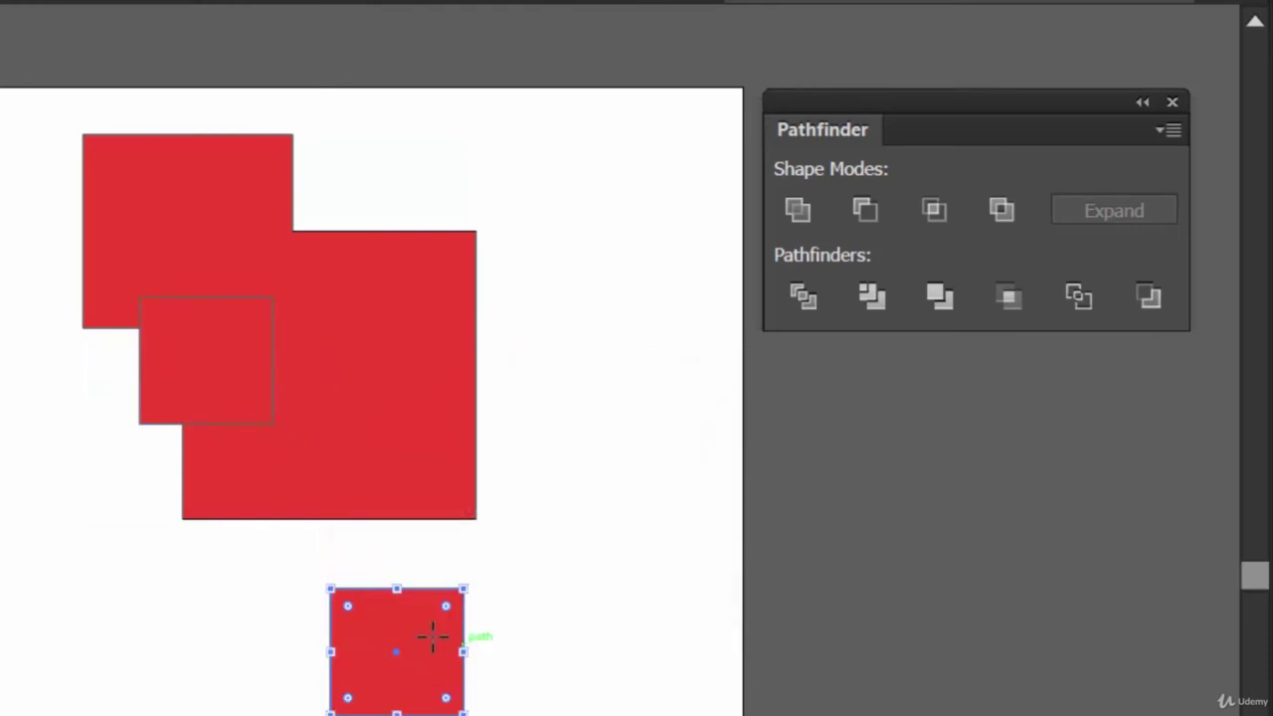
key("v")
left_click_drag(409, 656, 317, 528)
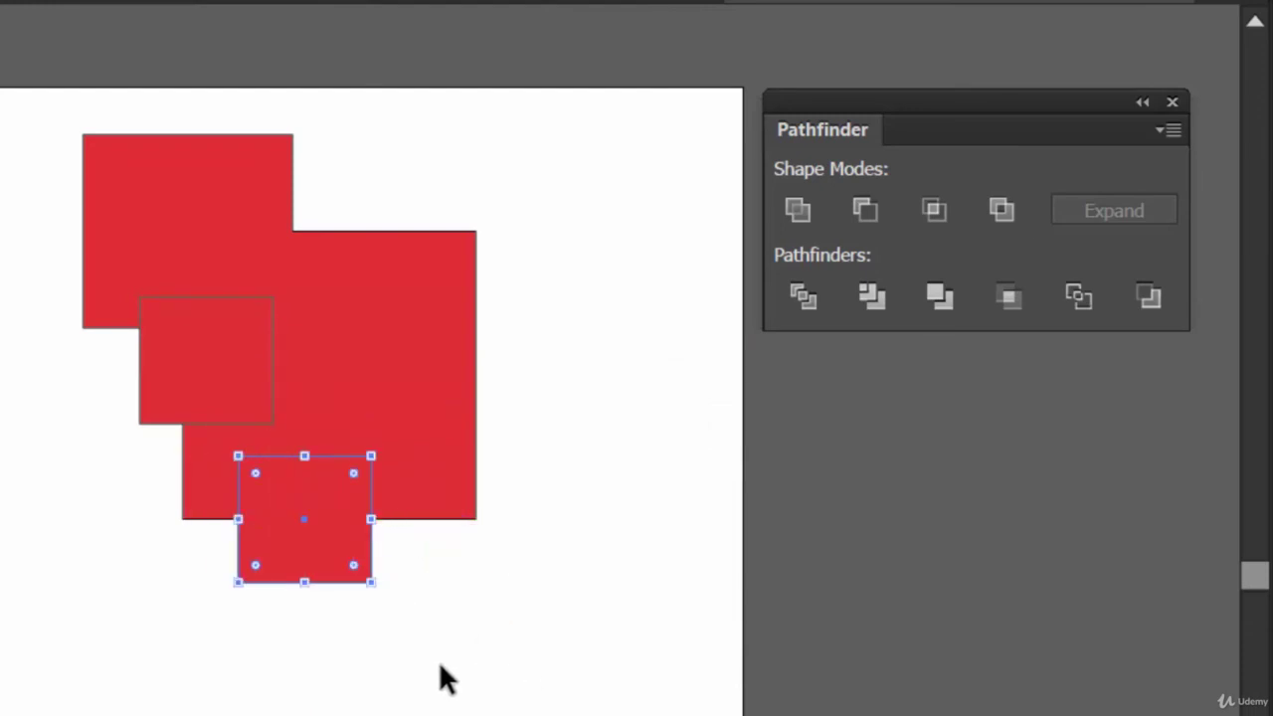
Draw a large red ellipse overlapping the lower-right corner of the united shape
left_click(20, 209)
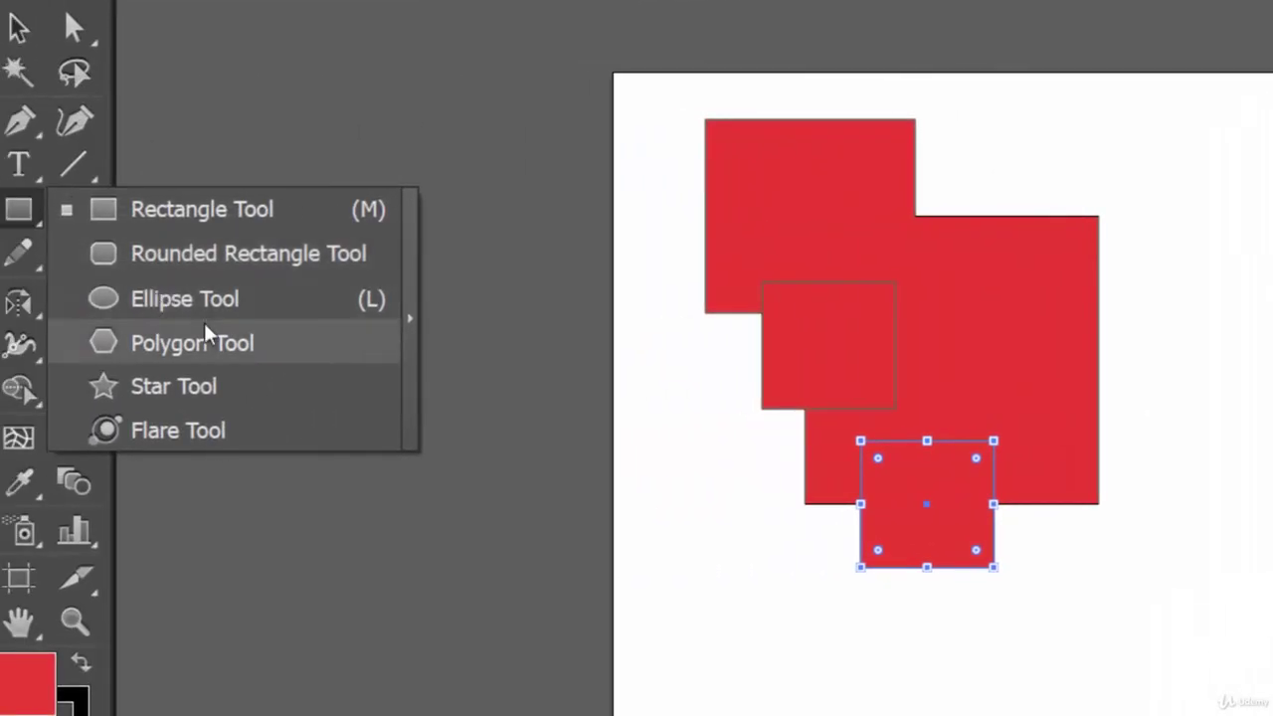
left_click(189, 298)
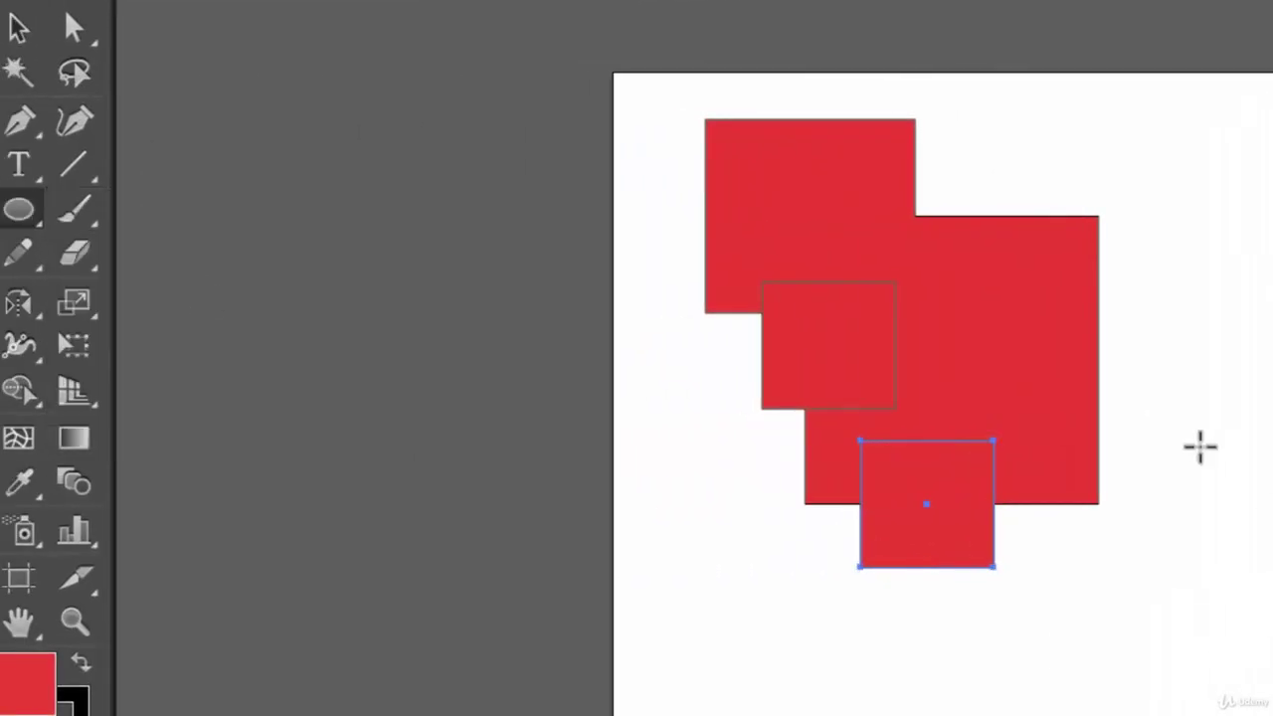
left_click_drag(985, 376, 1257, 621)
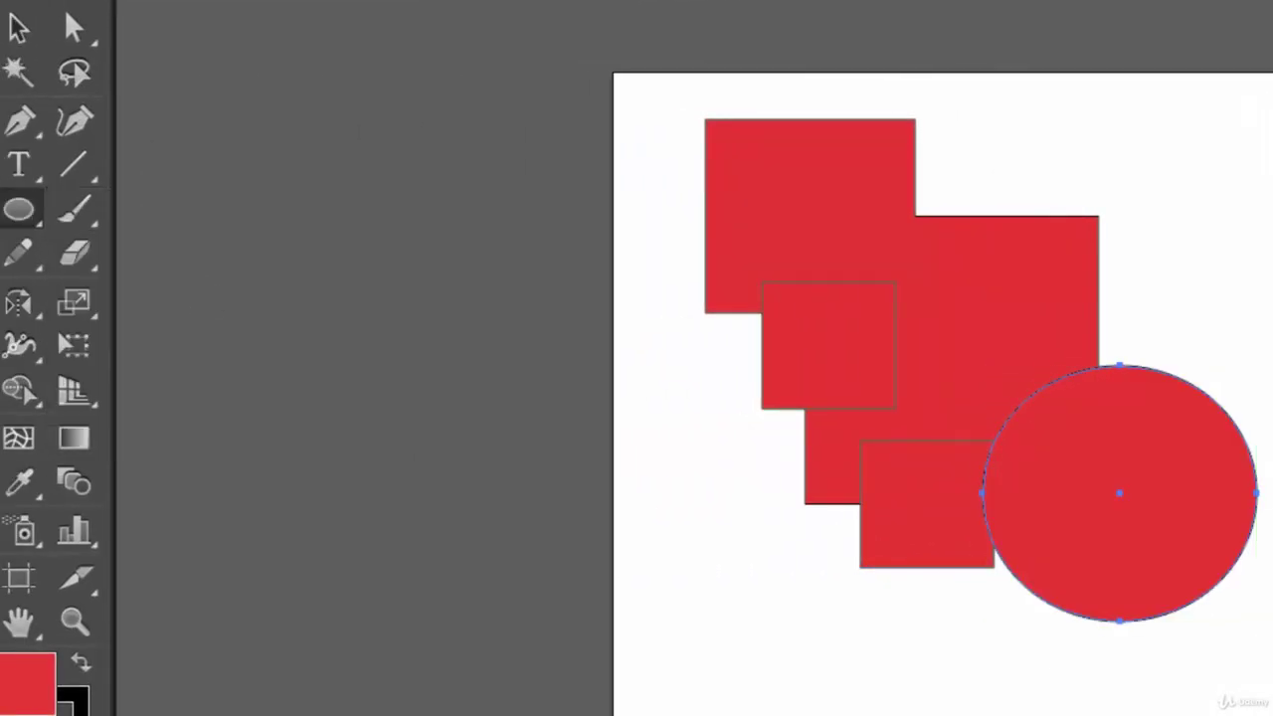
Unite the ellipse, the two small rectangles and the large shape into one object and deselect it
key("v")
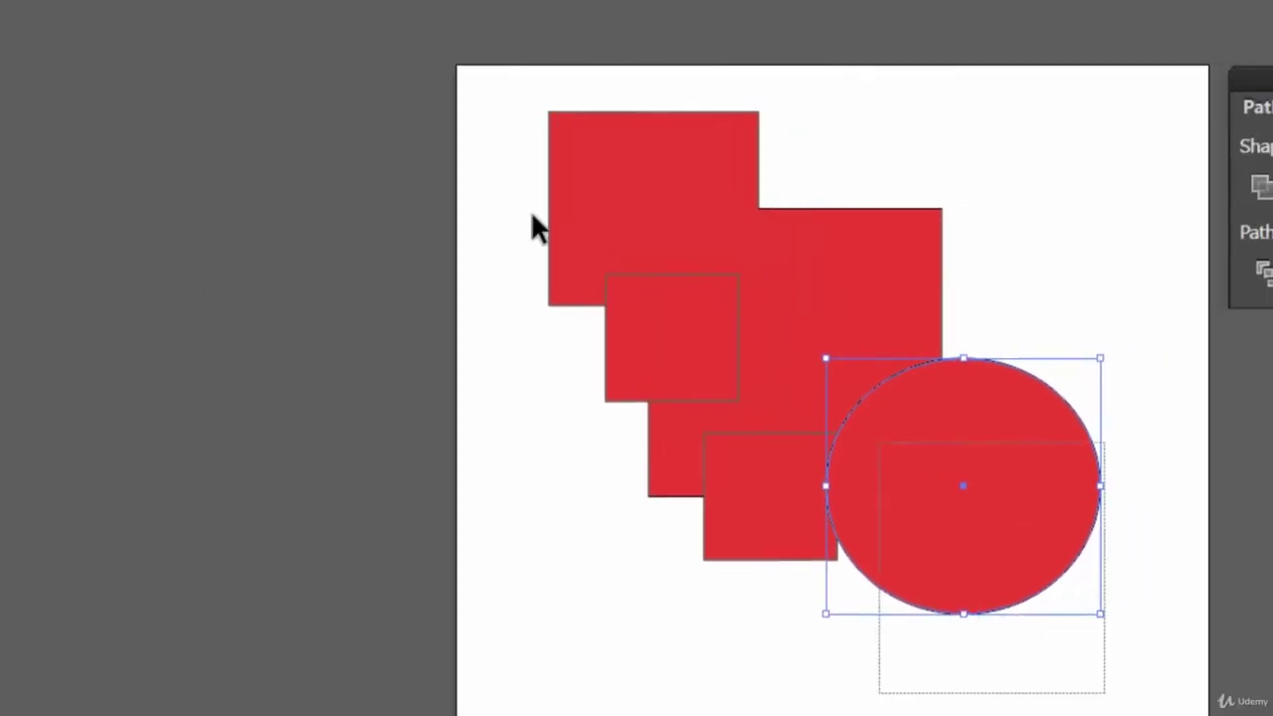
left_click_drag(532, 227, 553, 174)
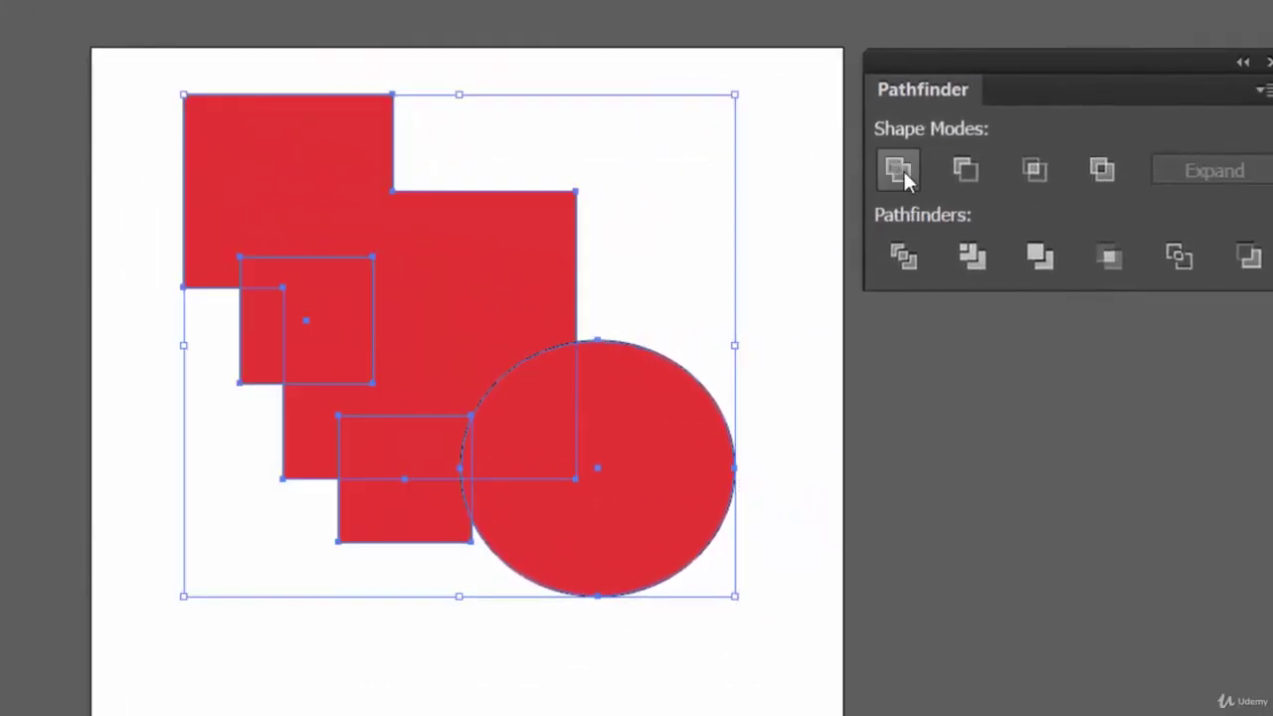
left_click(898, 171)
key("ctrl+shift+a")
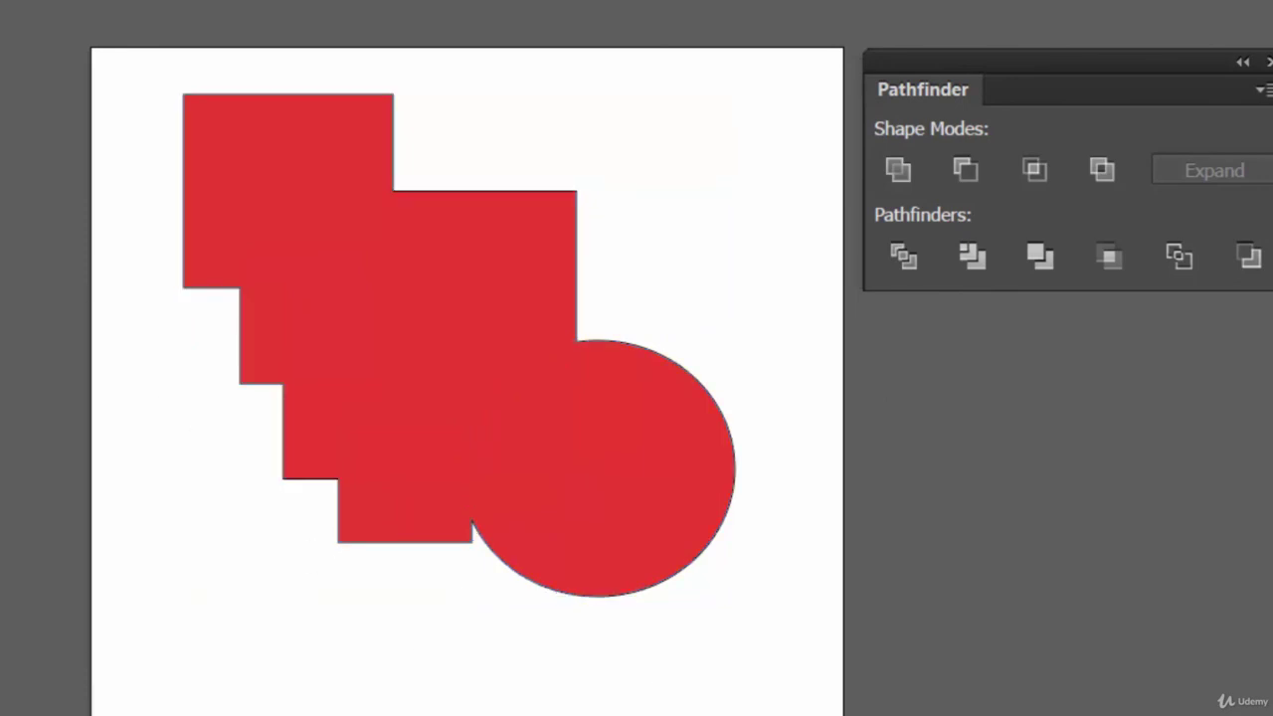
Draw a tall ellipse over the stepped lower-left edge and unite it with the combined shape
left_click_drag(203, 326, 403, 595)
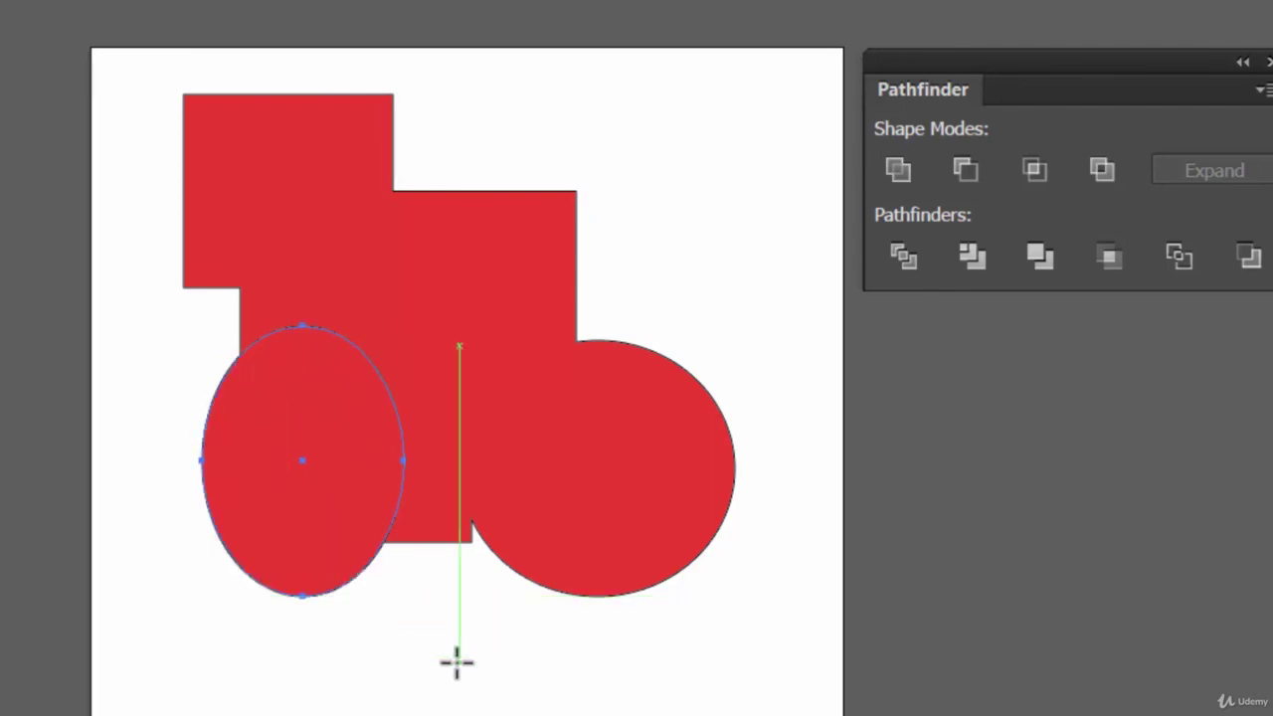
key("ctrl+shift+a")
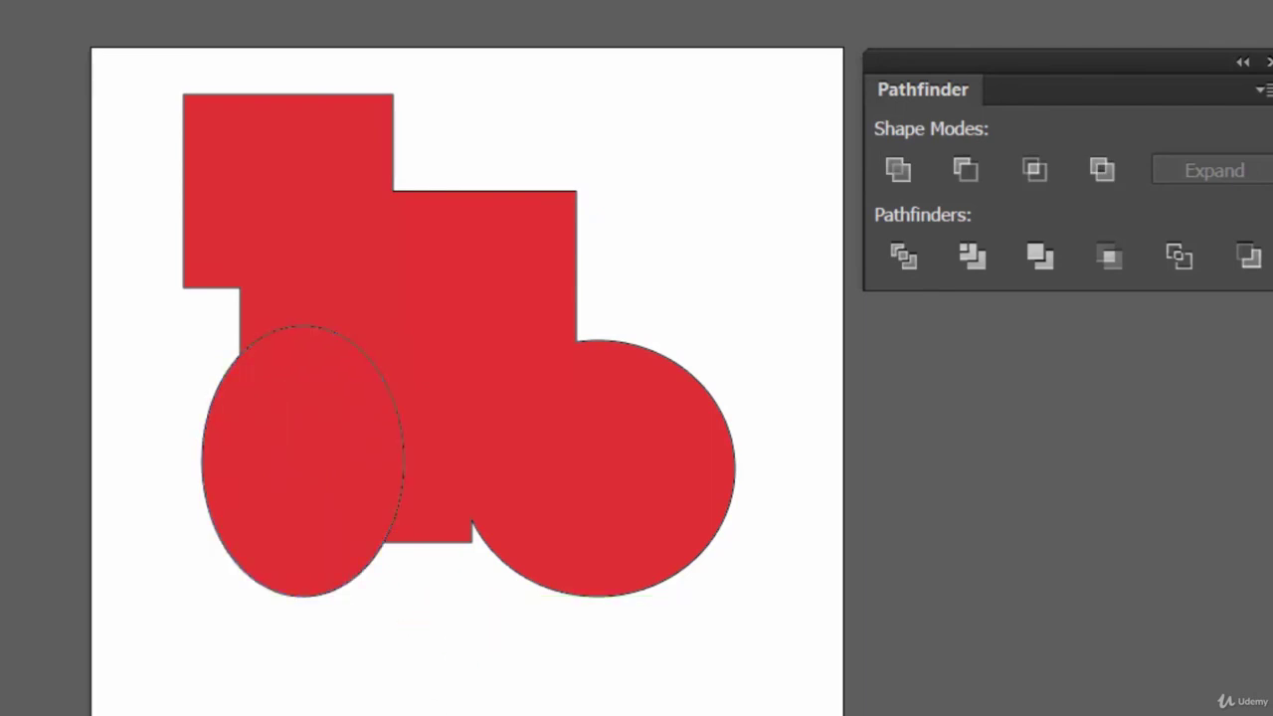
left_click_drag(644, 615, 263, 237)
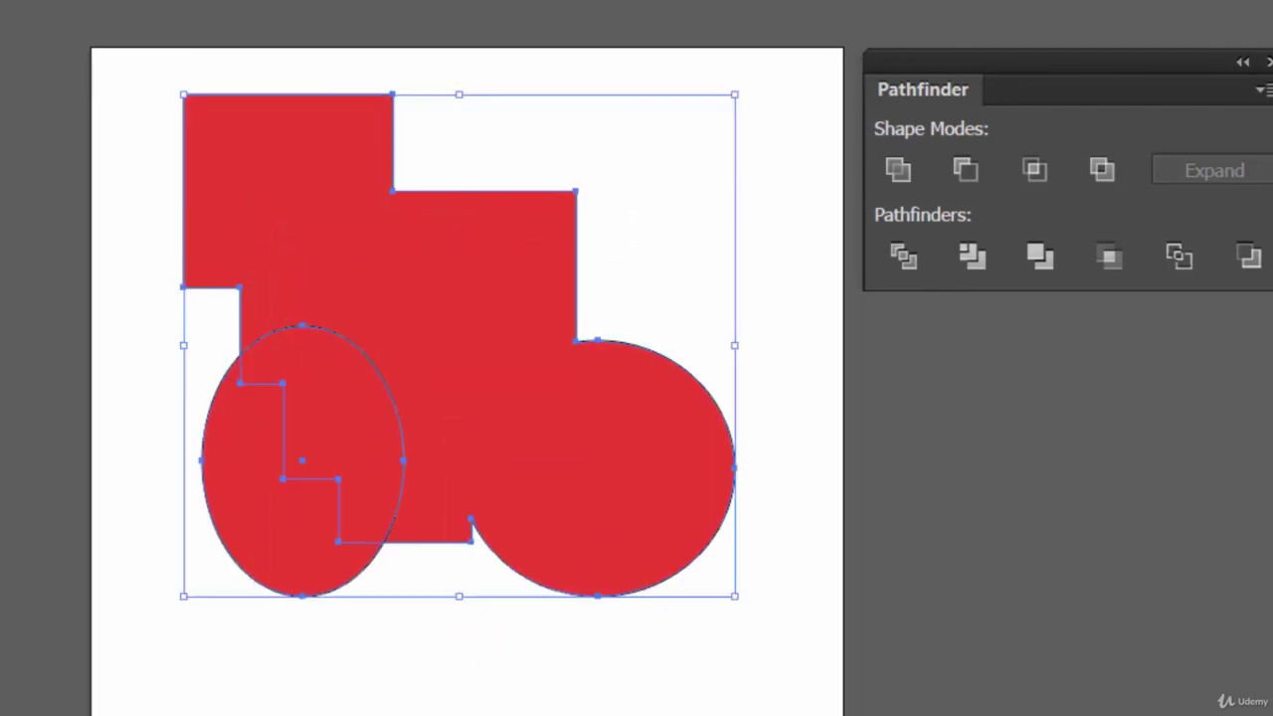
left_click(898, 170)
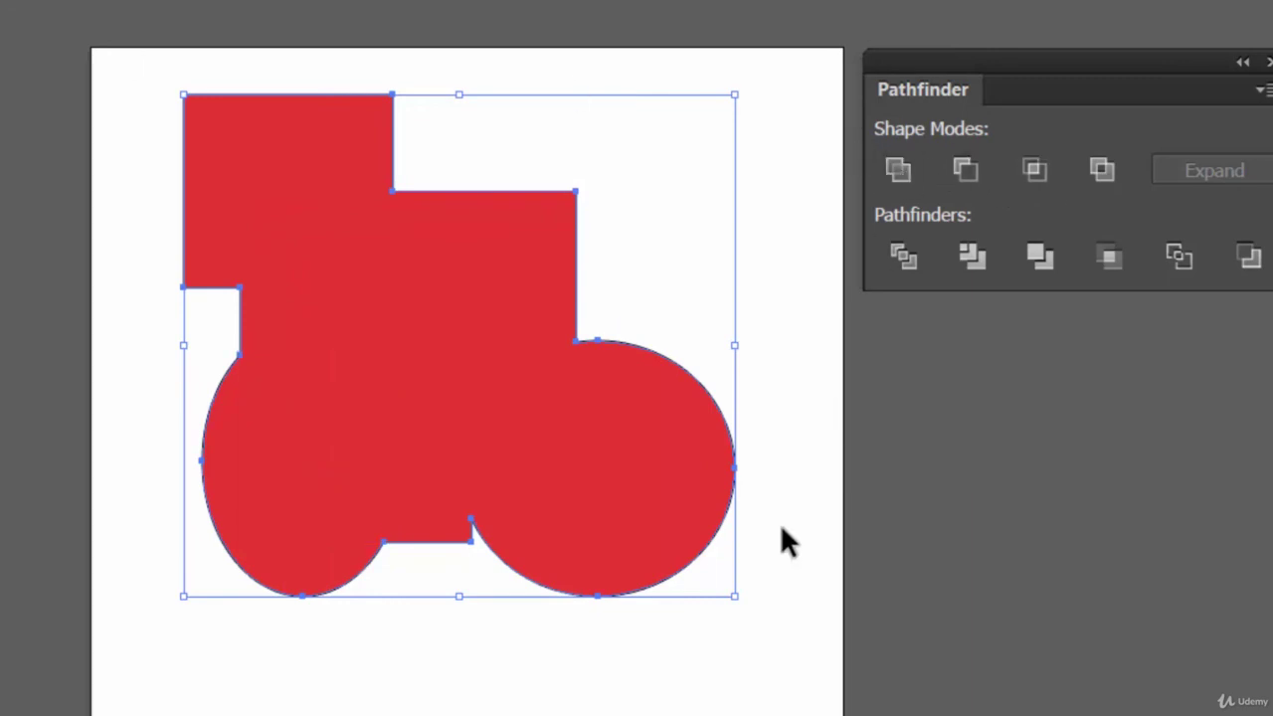
key("ctrl+shift+a")
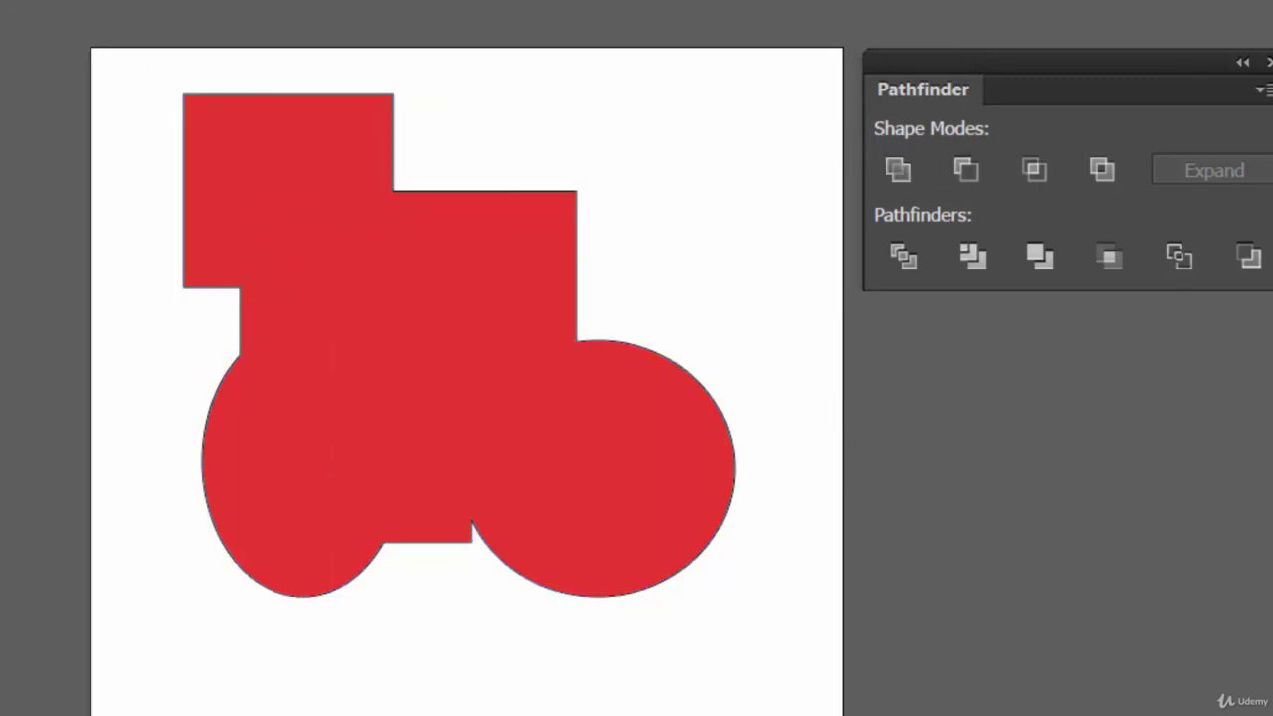
Move the combined shape slightly down and to the left on the artboard and deselect it
left_click_drag(493, 344, 406, 409)
key("ctrl+shift+a")
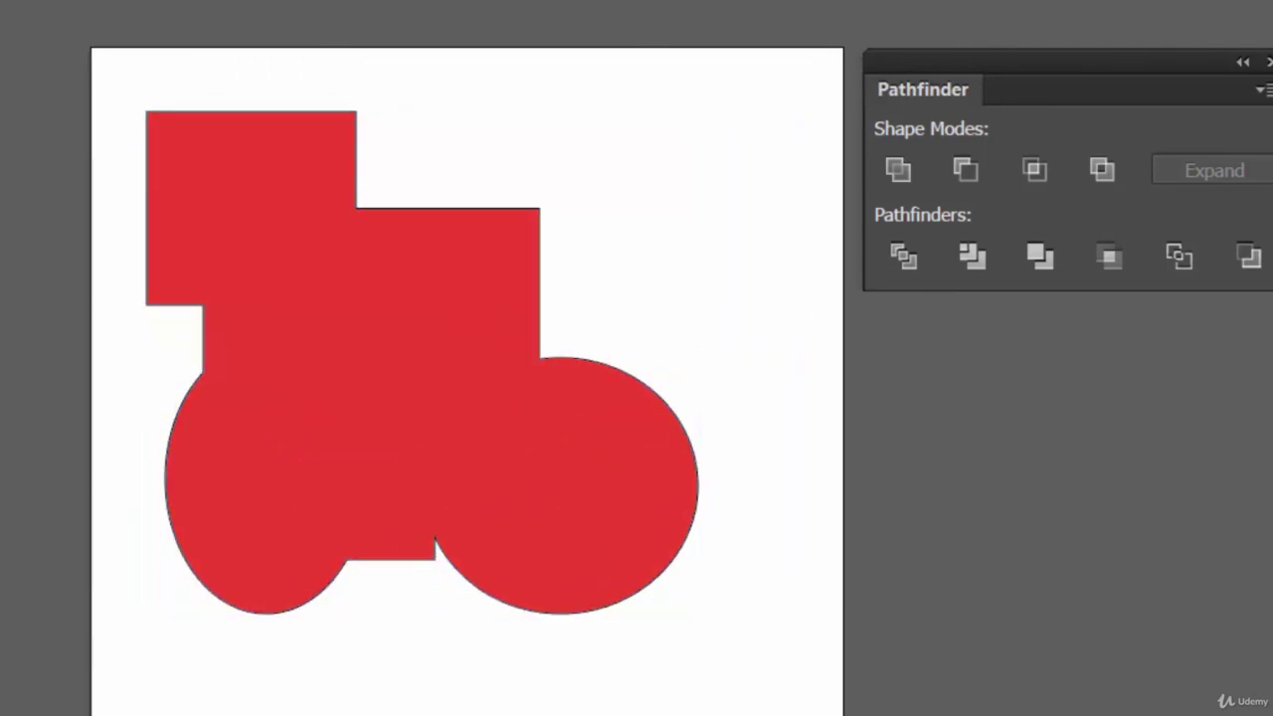